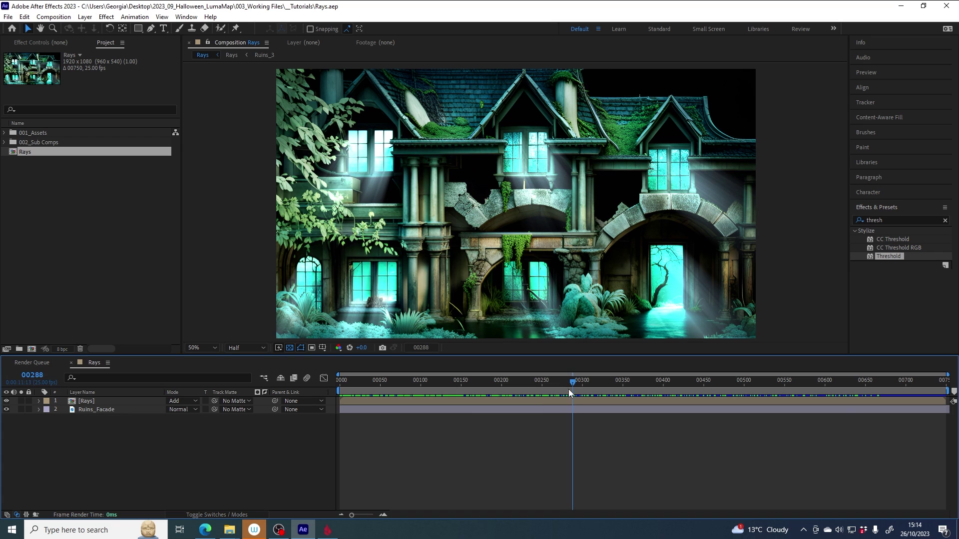
Step: Delete the old [Rays] layer and select the remaining Ruins_Facade layer
{"action": "left_click", "coordinate": [91, 401]}
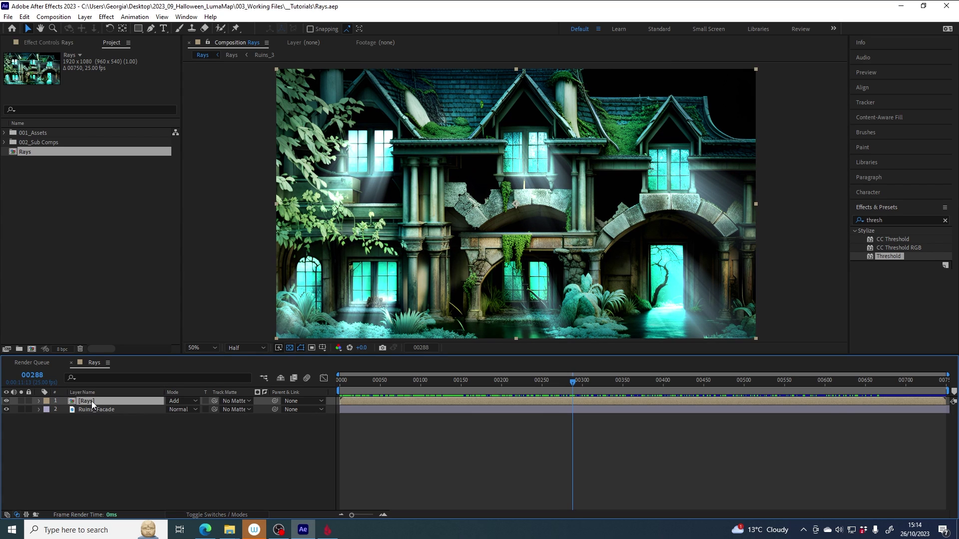
{"action": "key", "text": "Delete"}
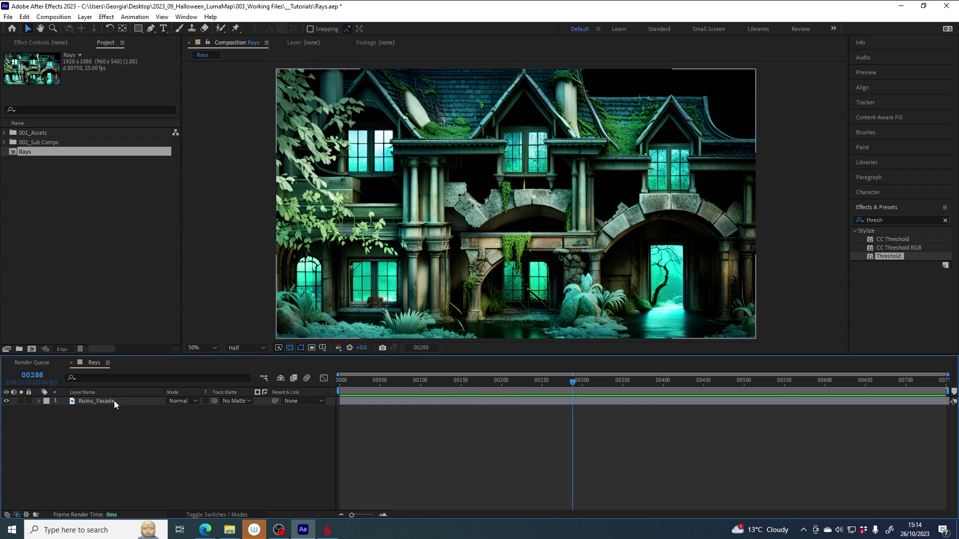
{"action": "left_click_drag", "start_coordinate": [409, 390], "coordinate": [485, 384]}
{"action": "left_click", "coordinate": [114, 401]}
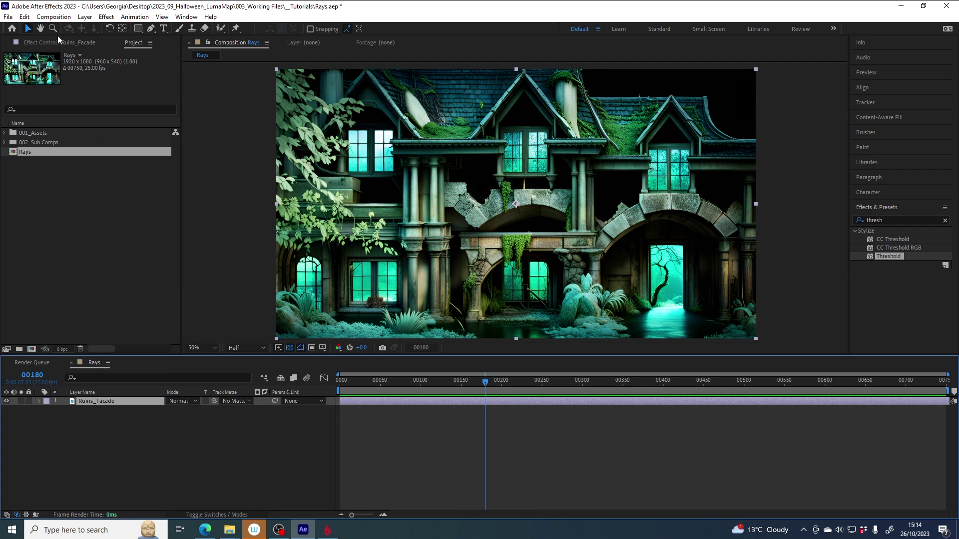
Step: Duplicate Ruins_Facade and remove the Curves and Hue/Saturation effects from the copy
{"action": "left_click", "coordinate": [25, 17]}
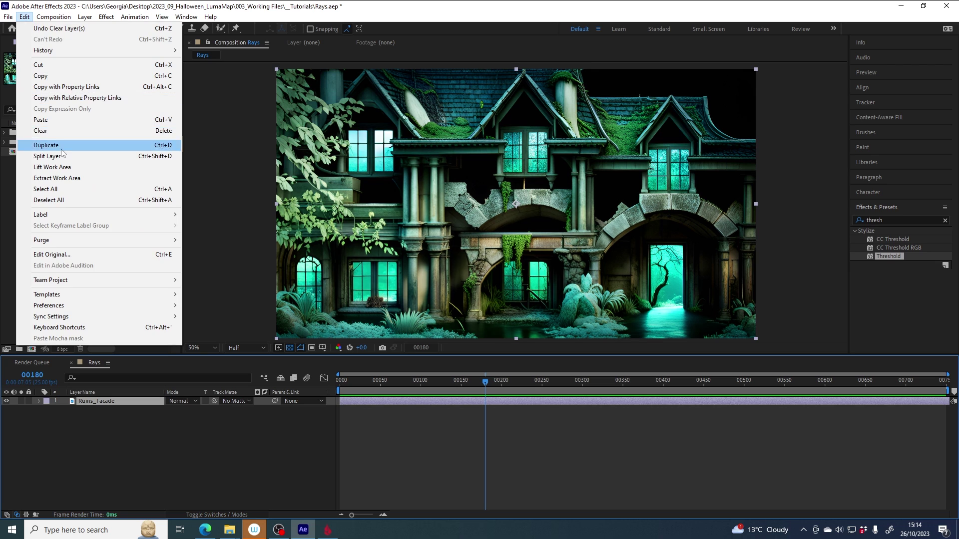
{"action": "left_click", "coordinate": [55, 146]}
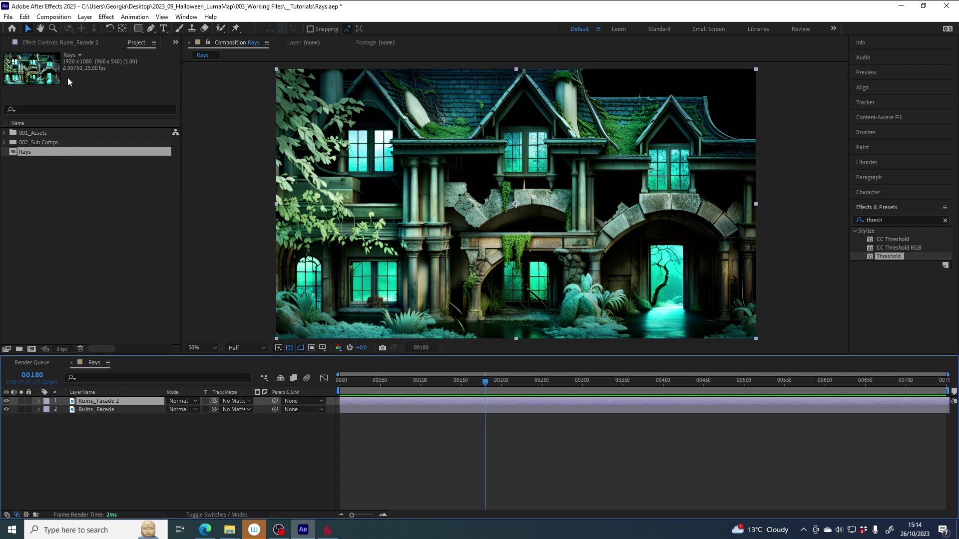
{"action": "left_click", "coordinate": [64, 42]}
{"action": "scroll", "coordinate": [2, 65], "scroll_direction": "up", "scroll_amount": 2}
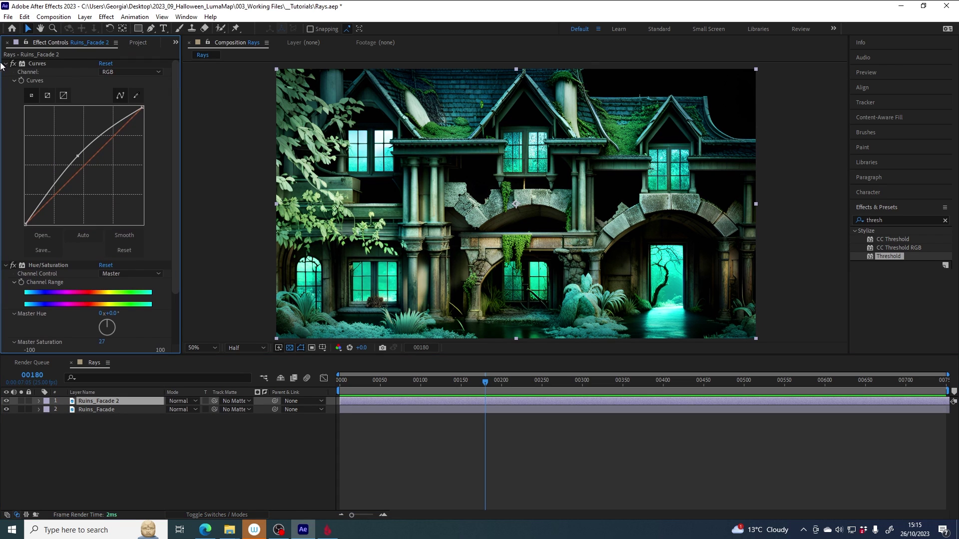
{"action": "left_click", "coordinate": [42, 64]}
{"action": "left_click", "coordinate": [40, 72], "text": "shift"}
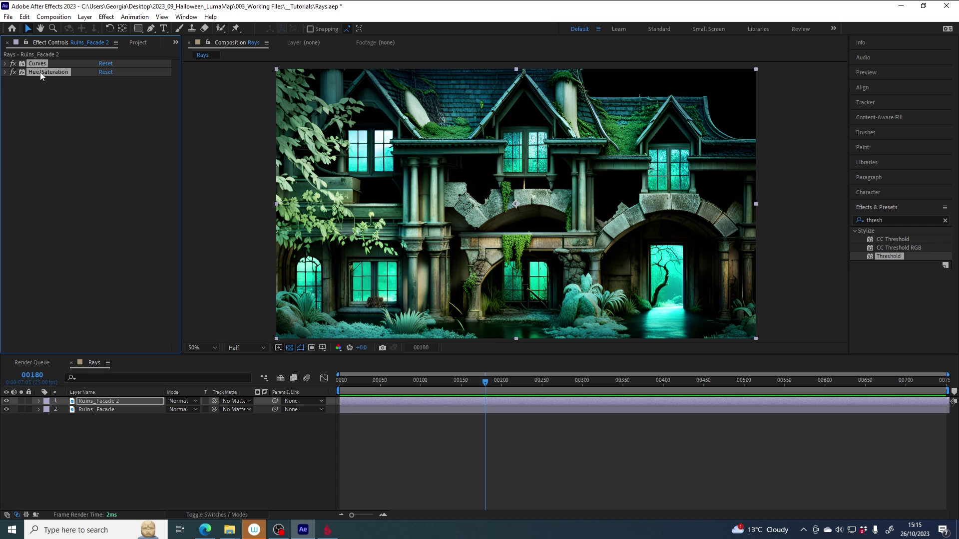
{"action": "key", "text": "Delete"}
{"action": "left_click_drag", "start_coordinate": [413, 385], "coordinate": [484, 384]}
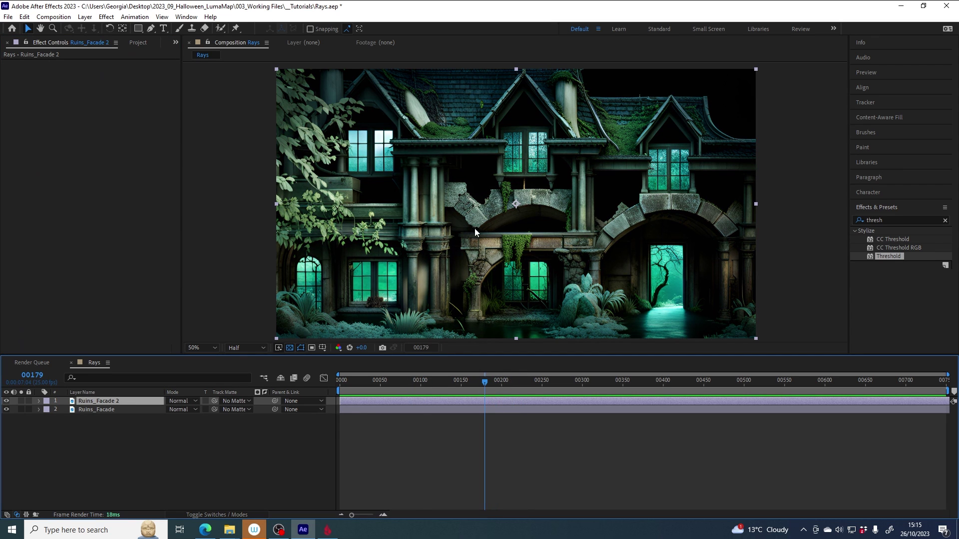
Step: Apply the Threshold effect to Ruins_Facade 2, found by searching 'thres'
{"action": "left_click", "coordinate": [884, 220]}
{"action": "type", "text": "thres"}
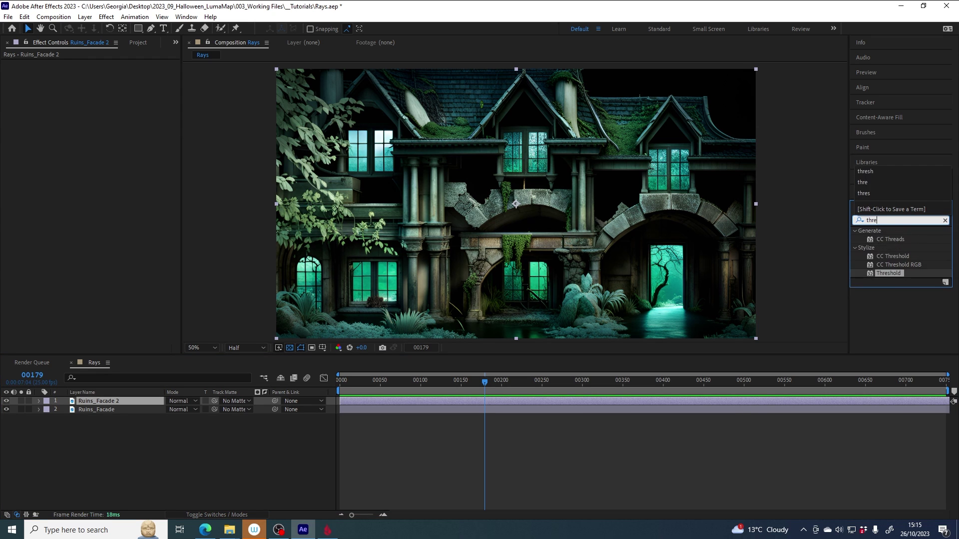
{"action": "left_click", "coordinate": [894, 253]}
{"action": "double_click", "coordinate": [890, 255]}
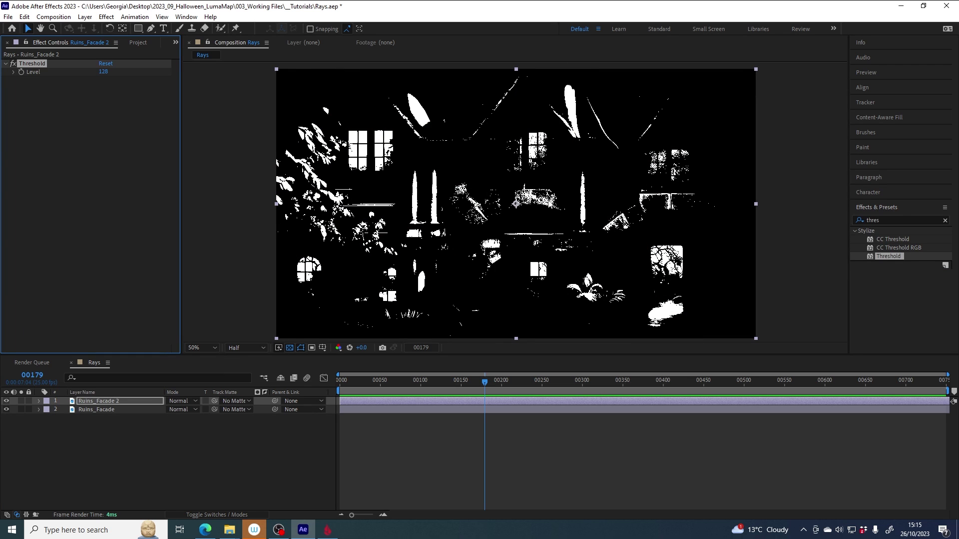
Step: Compare against the original, then lower the Threshold Level to 48
{"action": "left_click", "coordinate": [7, 401]}
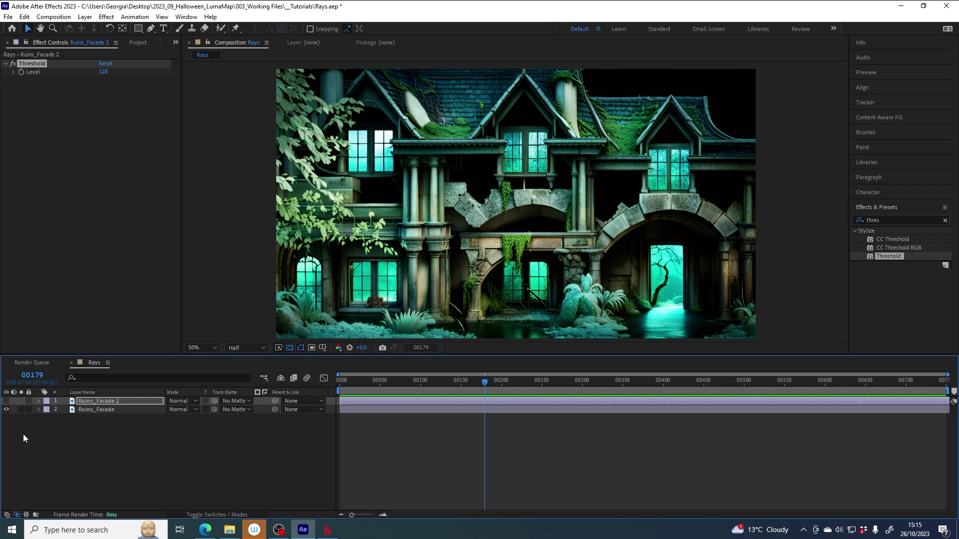
{"action": "left_click", "coordinate": [7, 401]}
{"action": "left_click", "coordinate": [103, 403]}
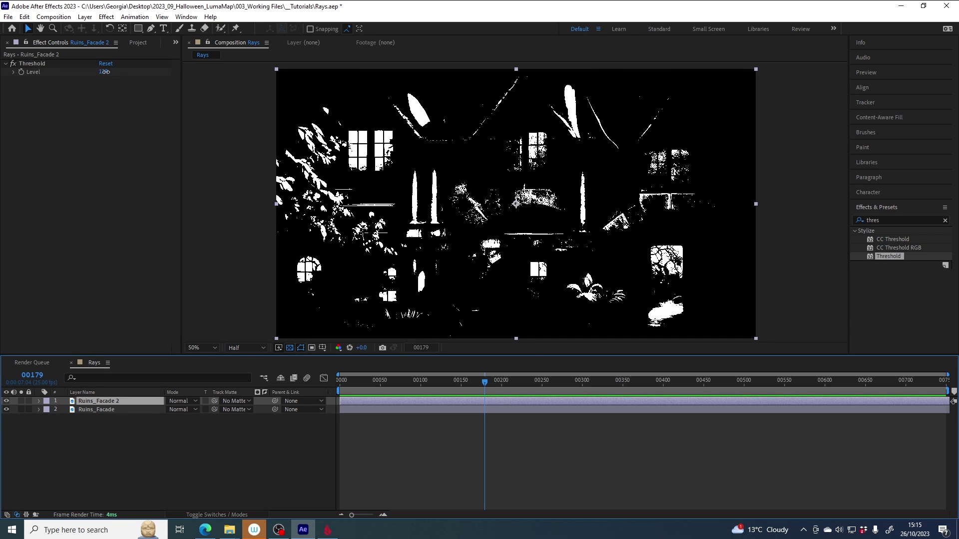
{"action": "left_click_drag", "start_coordinate": [103, 71], "coordinate": [91, 72]}
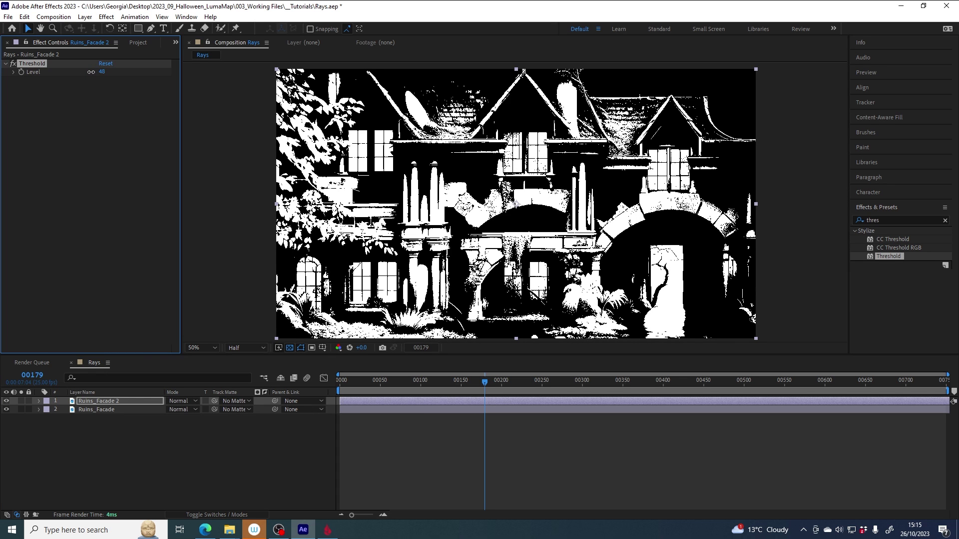
{"action": "left_click", "coordinate": [95, 403]}
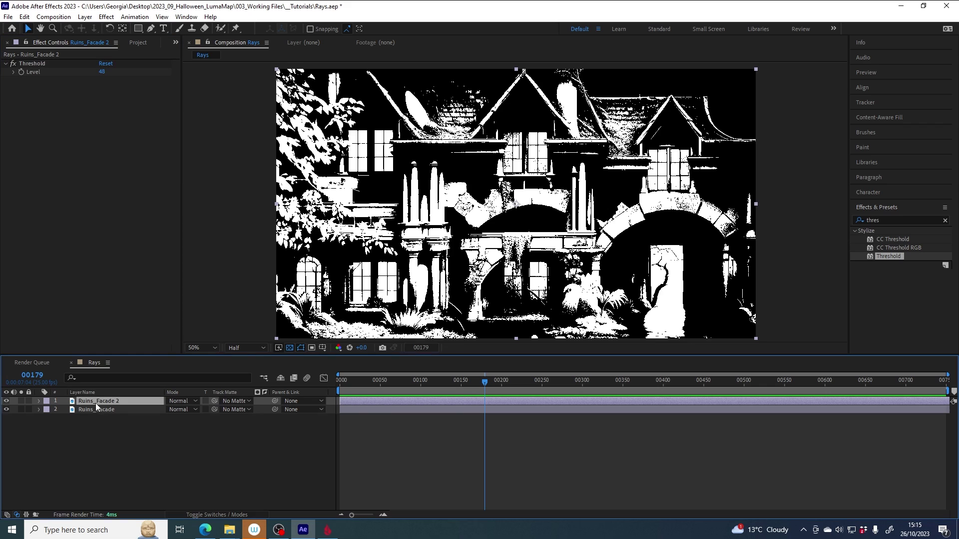
Step: With the Pen tool, draw rectangular masks around the upper-left, centre and right upper windows
{"action": "left_click", "coordinate": [153, 32]}
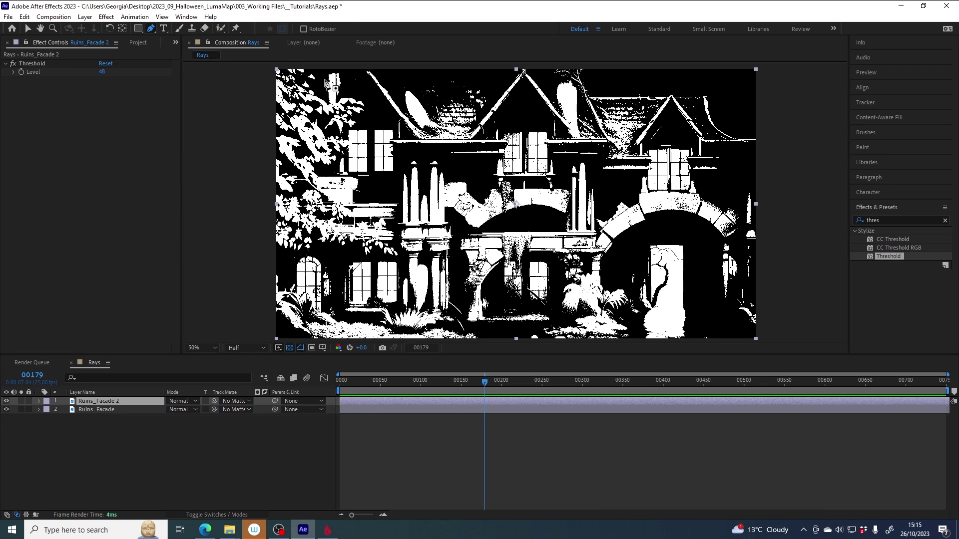
{"action": "left_click", "coordinate": [347, 127]}
{"action": "left_click", "coordinate": [347, 173]}
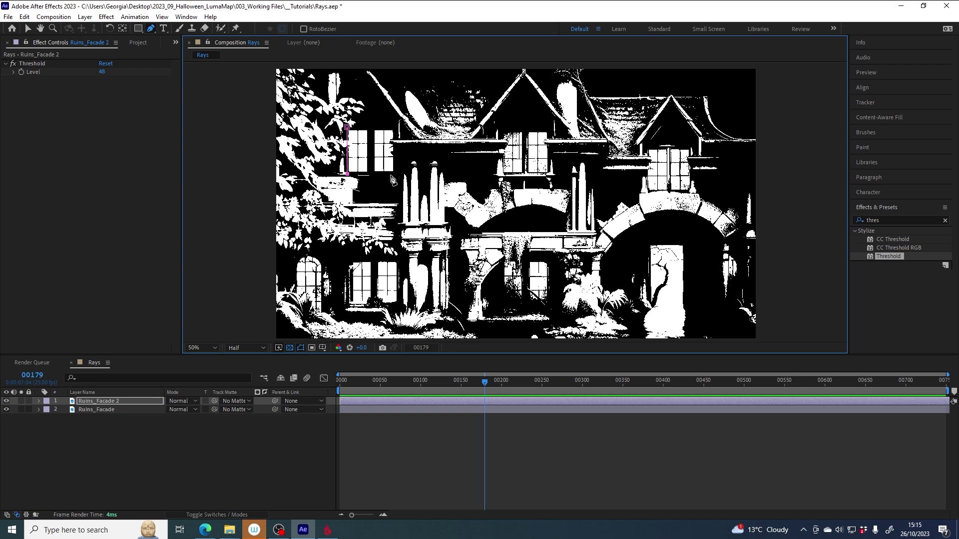
{"action": "left_click", "coordinate": [395, 172]}
{"action": "left_click", "coordinate": [395, 127]}
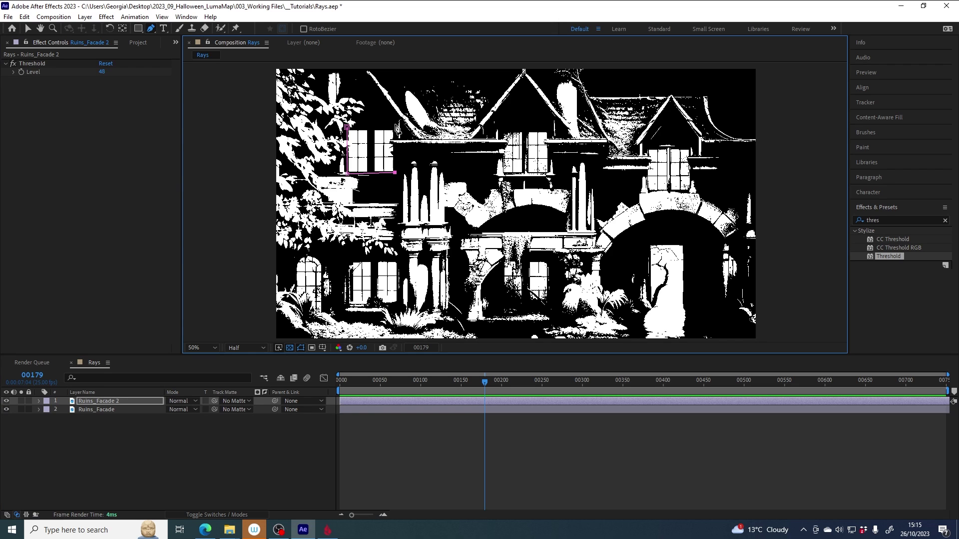
{"action": "left_click", "coordinate": [347, 127]}
{"action": "left_click", "coordinate": [501, 174]}
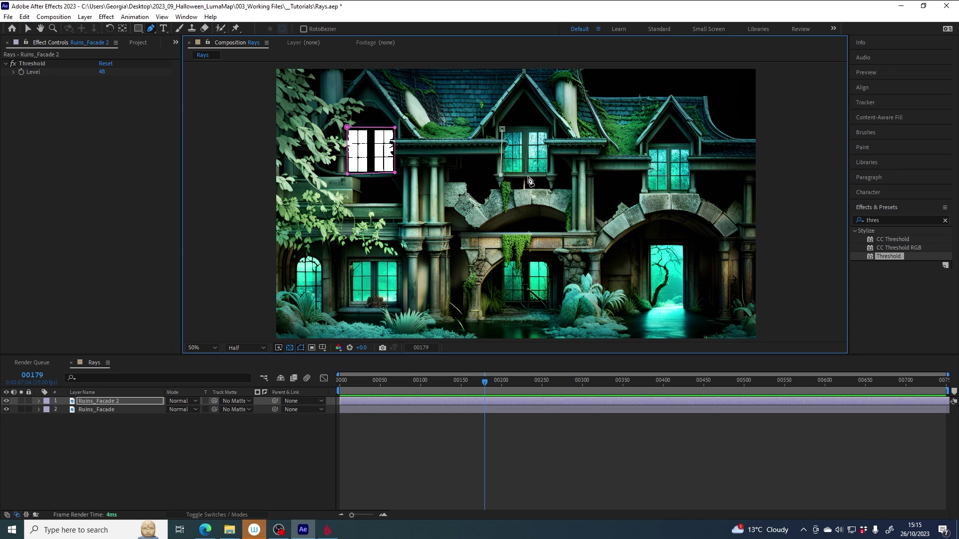
{"action": "left_click", "coordinate": [552, 173]}
{"action": "left_click", "coordinate": [551, 128]}
{"action": "left_click", "coordinate": [502, 128]}
{"action": "left_click", "coordinate": [648, 147]}
{"action": "left_click", "coordinate": [692, 146]}
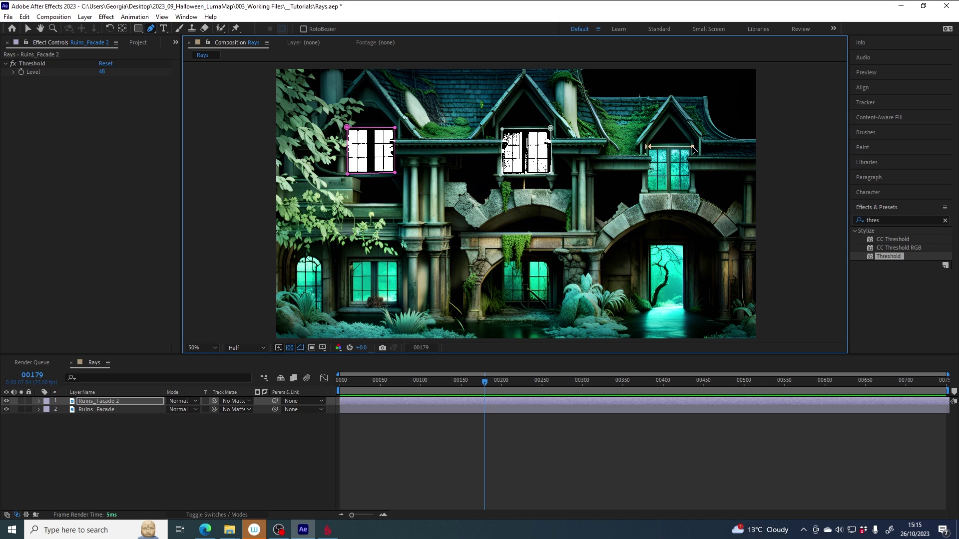
{"action": "left_click", "coordinate": [692, 190]}
{"action": "left_click", "coordinate": [648, 191]}
{"action": "left_click", "coordinate": [648, 146]}
Step: Draw rectangular masks around the doorway and the lower-middle and lower-left windows
{"action": "left_click", "coordinate": [647, 242]}
{"action": "left_click", "coordinate": [647, 311]}
{"action": "left_click", "coordinate": [686, 309]}
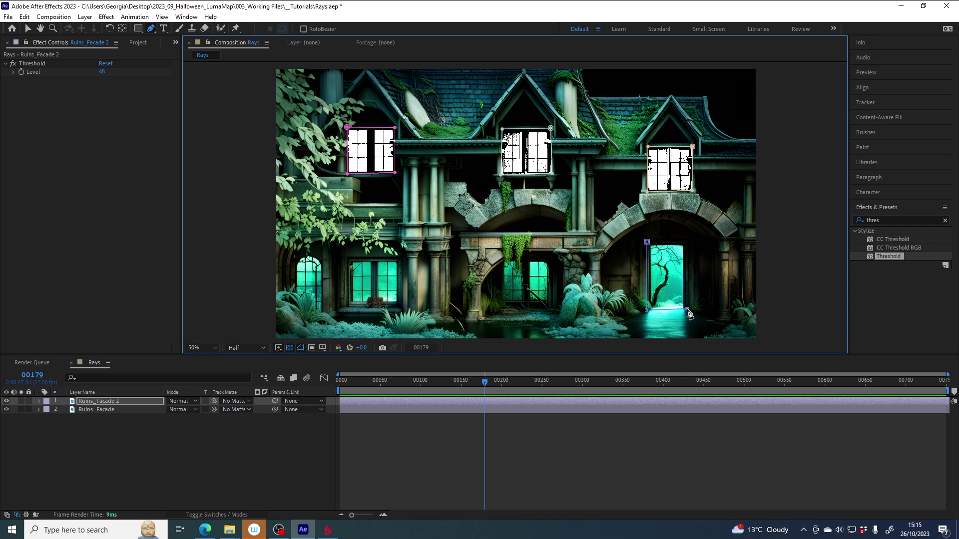
{"action": "left_click", "coordinate": [685, 242]}
{"action": "left_click", "coordinate": [646, 242]}
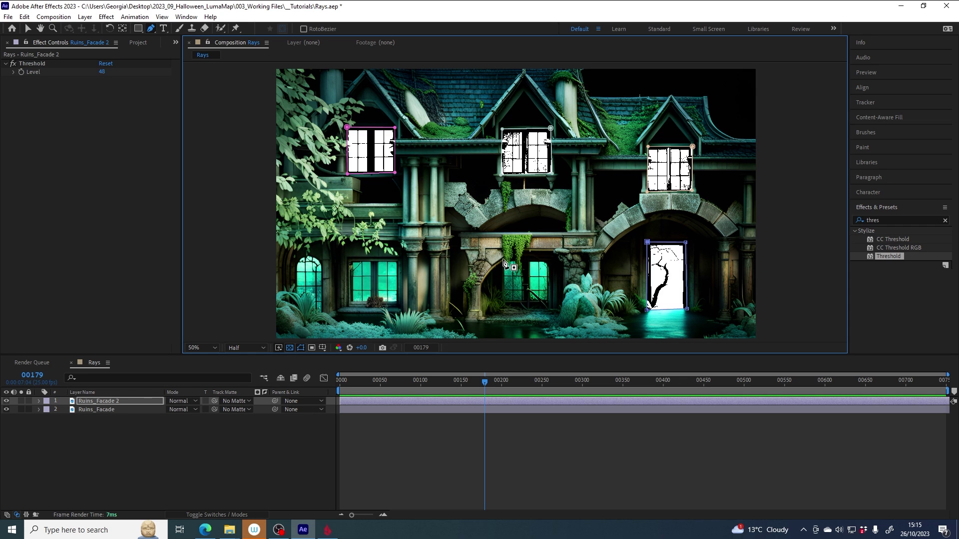
{"action": "left_click", "coordinate": [502, 259]}
{"action": "left_click", "coordinate": [500, 304]}
{"action": "left_click", "coordinate": [550, 303]}
{"action": "left_click", "coordinate": [551, 259]}
{"action": "left_click", "coordinate": [502, 260]}
{"action": "left_click", "coordinate": [349, 304]}
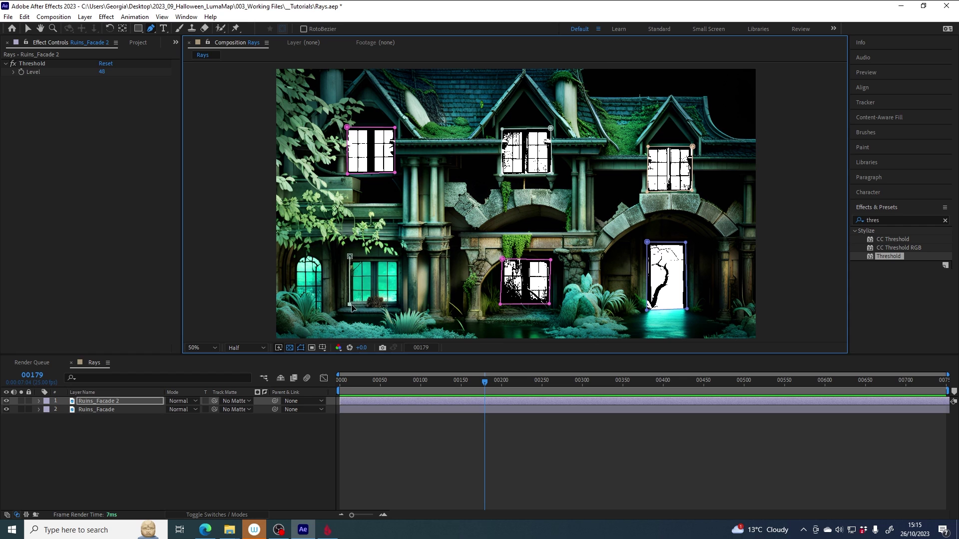
{"action": "left_click", "coordinate": [400, 304]}
{"action": "left_click", "coordinate": [401, 258]}
{"action": "left_click", "coordinate": [350, 256]}
Step: Draw a curved mask around the arched window at far left and check the masked result
{"action": "left_click_drag", "start_coordinate": [304, 252], "coordinate": [316, 253]}
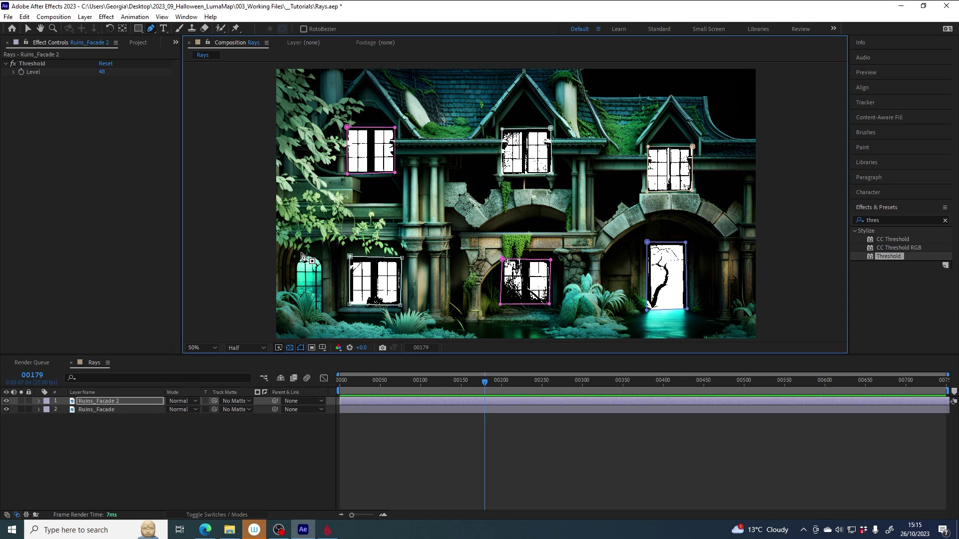
{"action": "left_click", "coordinate": [328, 282]}
{"action": "left_click", "coordinate": [326, 320]}
{"action": "left_click", "coordinate": [307, 319]}
{"action": "left_click", "coordinate": [290, 296]}
{"action": "left_click", "coordinate": [304, 252]}
{"action": "left_click_drag", "start_coordinate": [304, 252], "coordinate": [288, 253]}
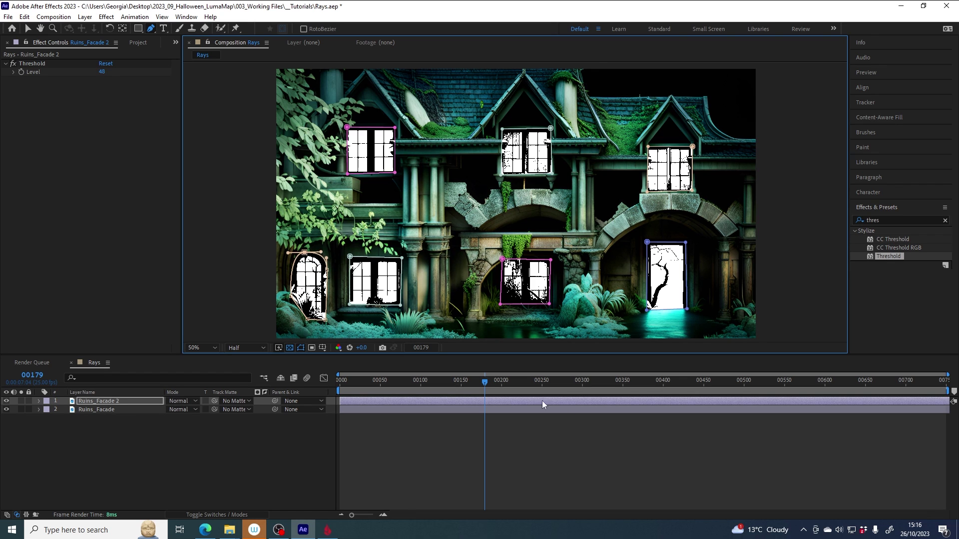
{"action": "left_click", "coordinate": [174, 431]}
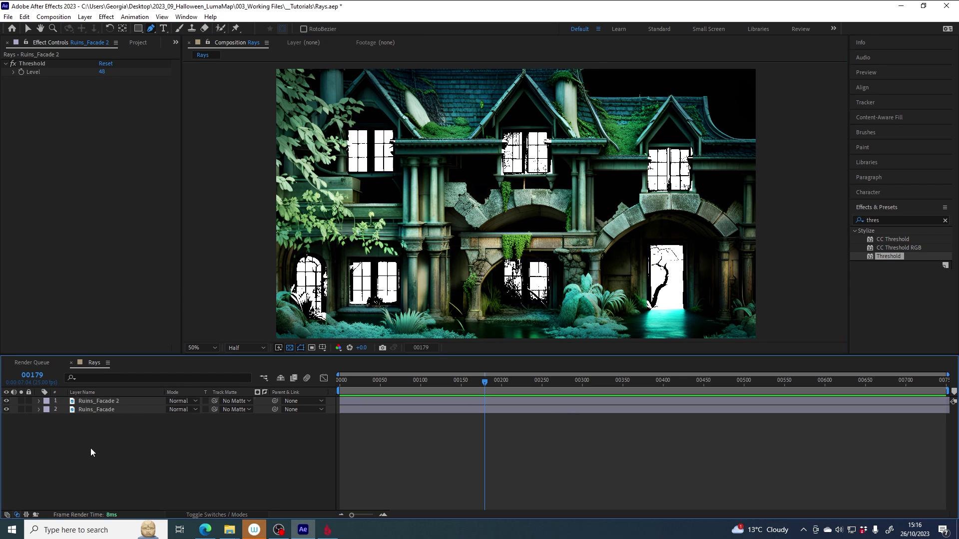
{"action": "left_click", "coordinate": [105, 401]}
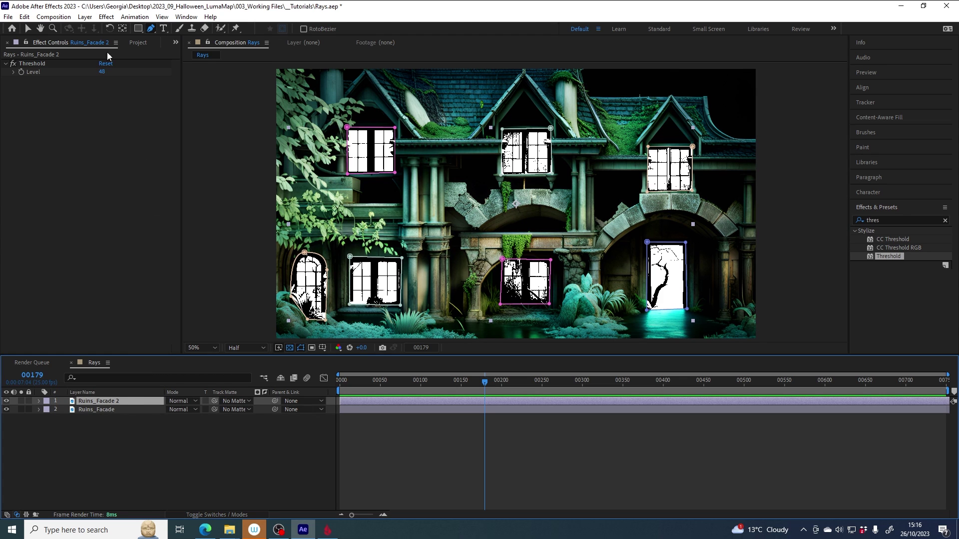
Step: Pre-compose the masked layer as 'Windows', moving all attributes, and solo it
{"action": "left_click", "coordinate": [85, 18]}
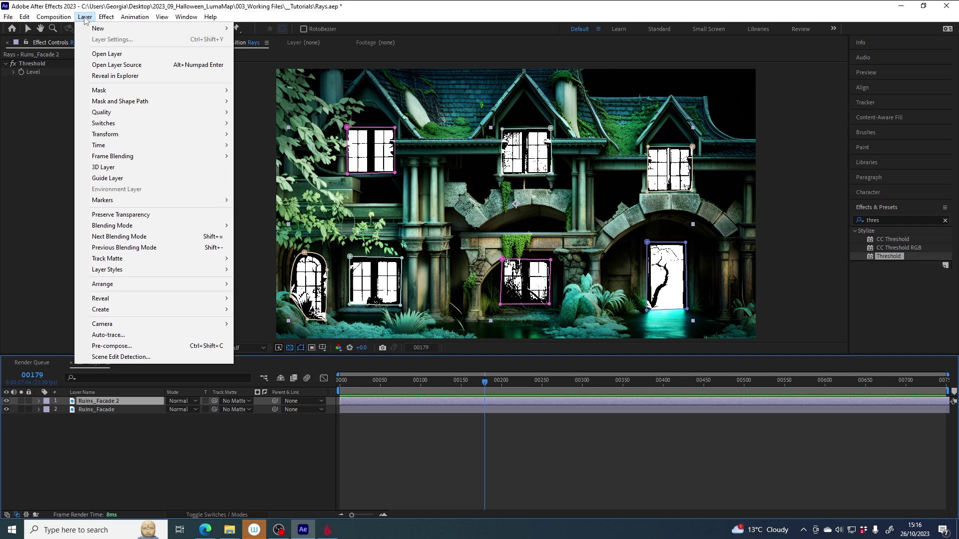
{"action": "left_click", "coordinate": [142, 348]}
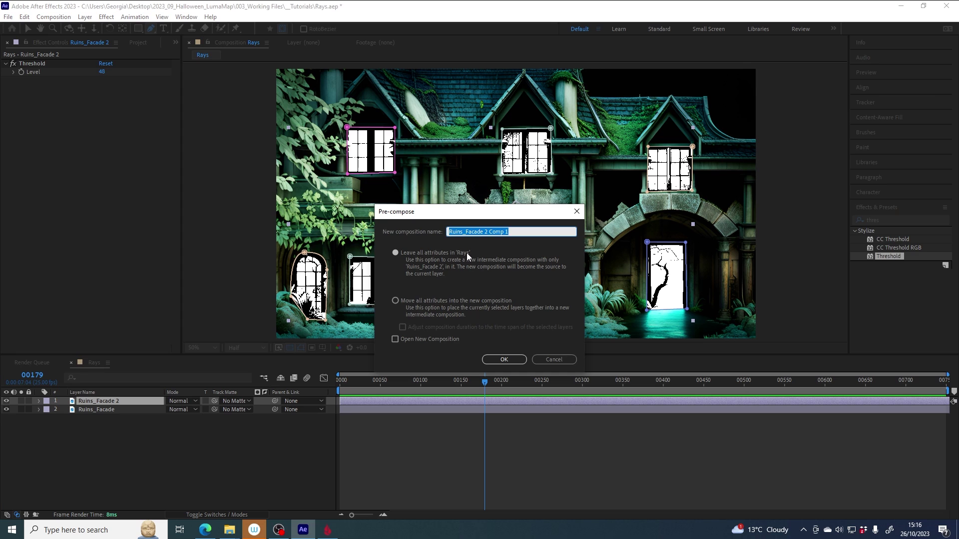
{"action": "left_click", "coordinate": [395, 301]}
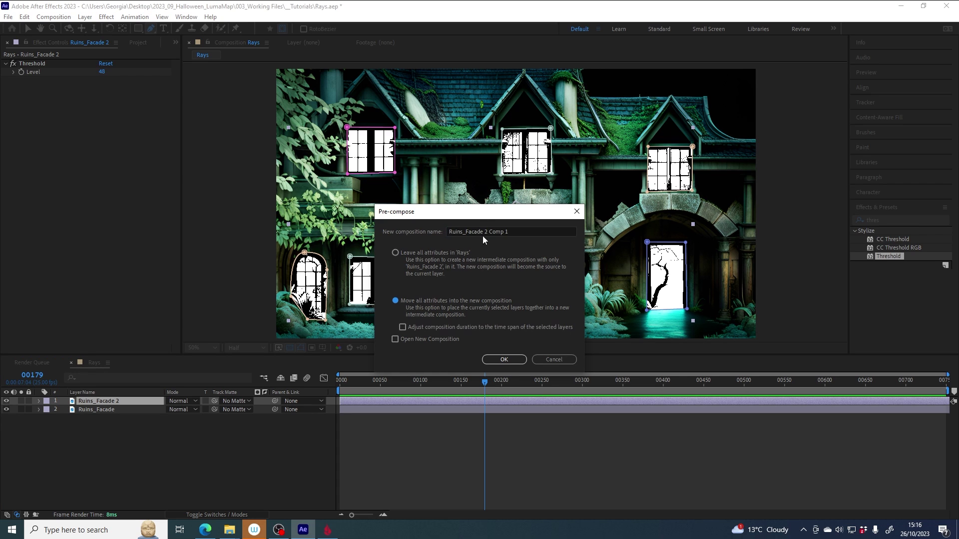
{"action": "double_click", "coordinate": [444, 231]}
{"action": "type", "text": "Windows"}
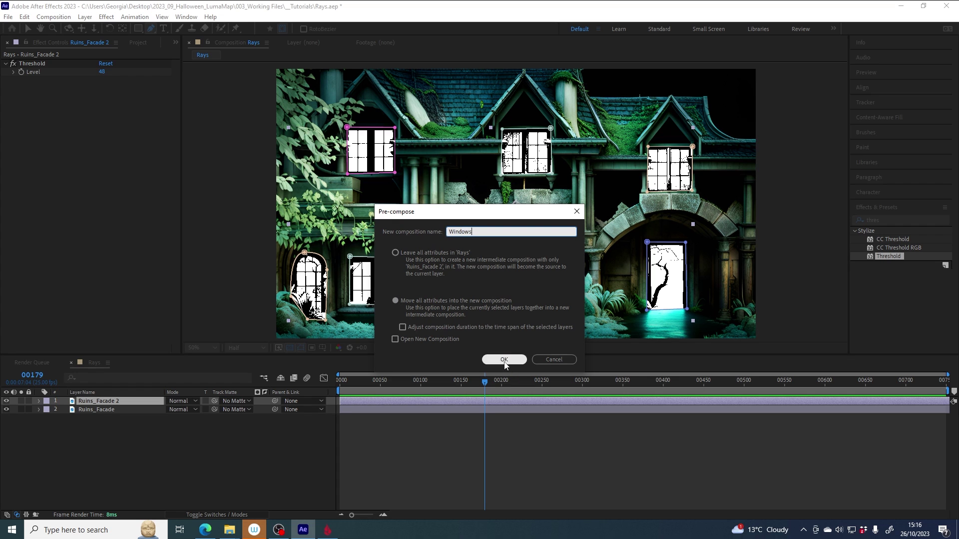
{"action": "left_click", "coordinate": [504, 362]}
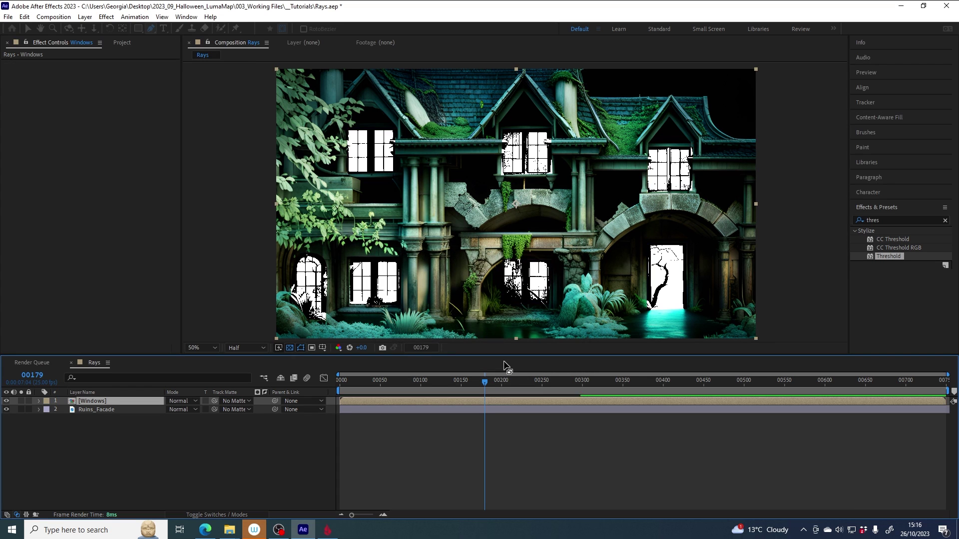
{"action": "left_click", "coordinate": [20, 401]}
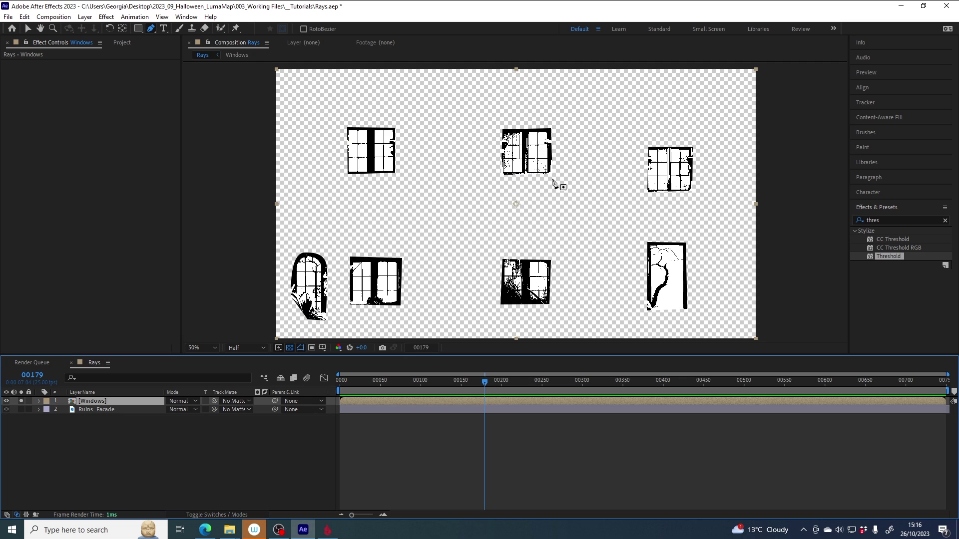
Step: Unsolo Windows, return to frame 138, and search the effects for 'radia'
{"action": "left_click", "coordinate": [20, 401]}
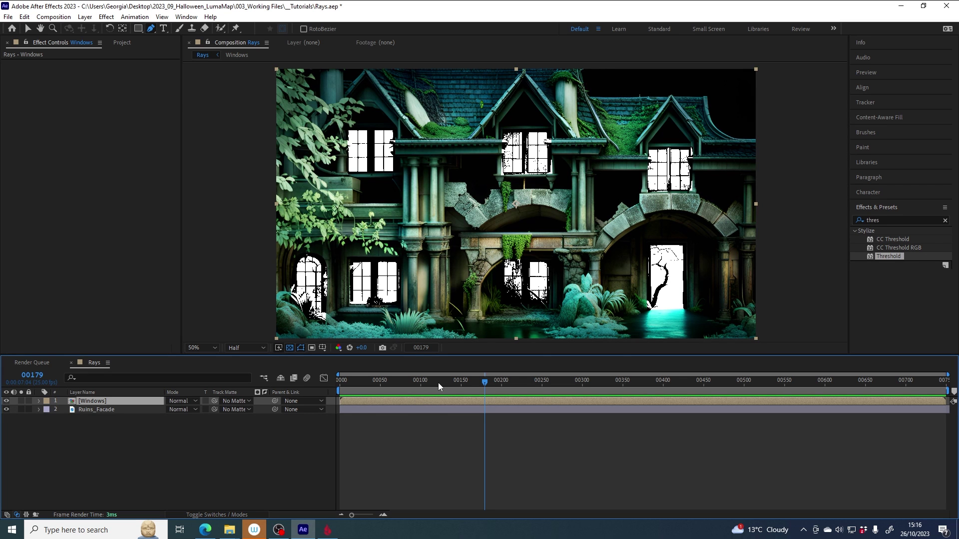
{"action": "left_click_drag", "start_coordinate": [433, 382], "coordinate": [451, 381]}
{"action": "left_click", "coordinate": [899, 220]}
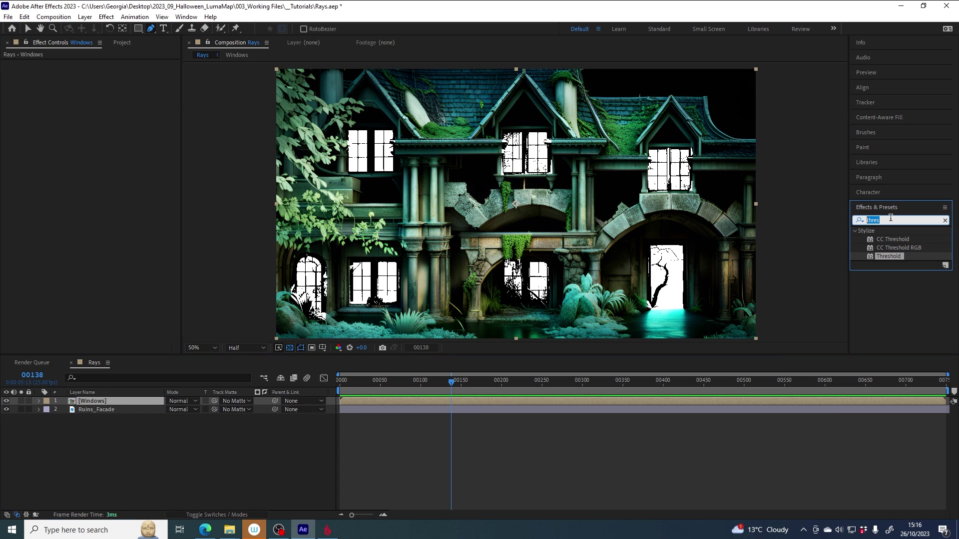
{"action": "type", "text": "radial"}
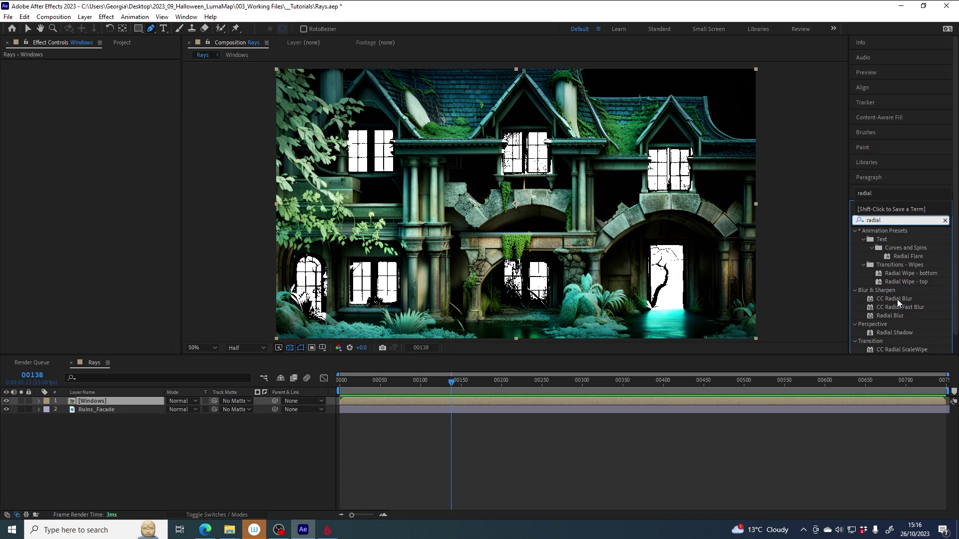
Step: Apply CC Radial Blur to Windows with Type Fading Zoom and Amount 77
{"action": "double_click", "coordinate": [897, 299]}
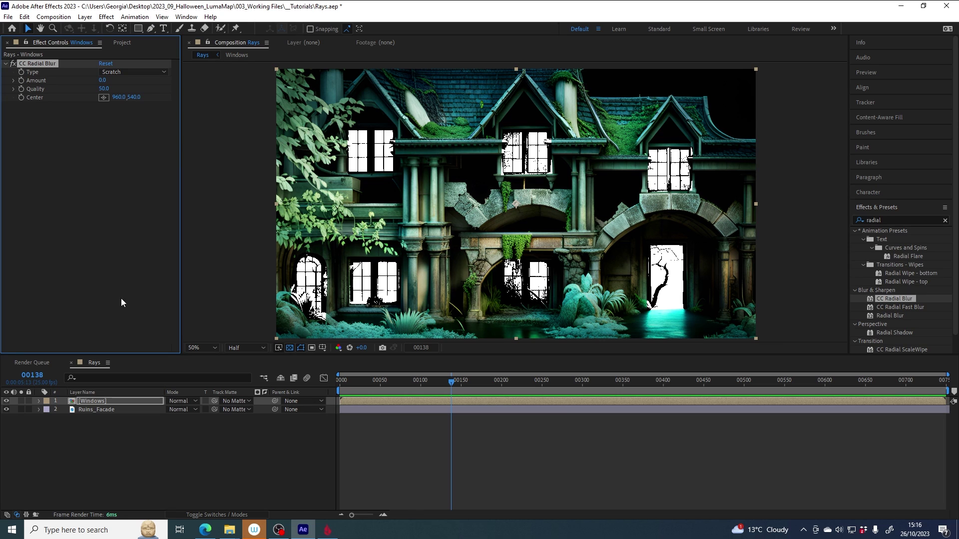
{"action": "left_click", "coordinate": [119, 72]}
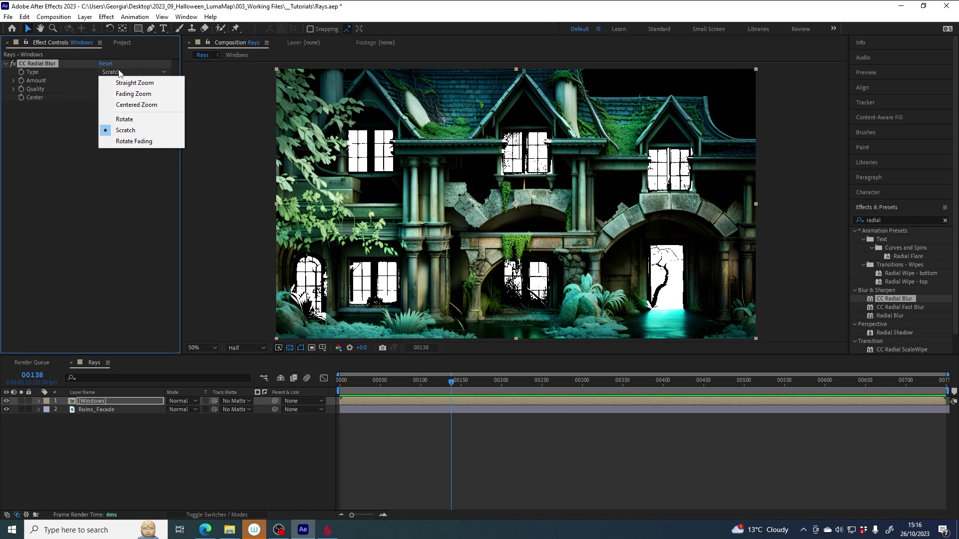
{"action": "left_click", "coordinate": [154, 93]}
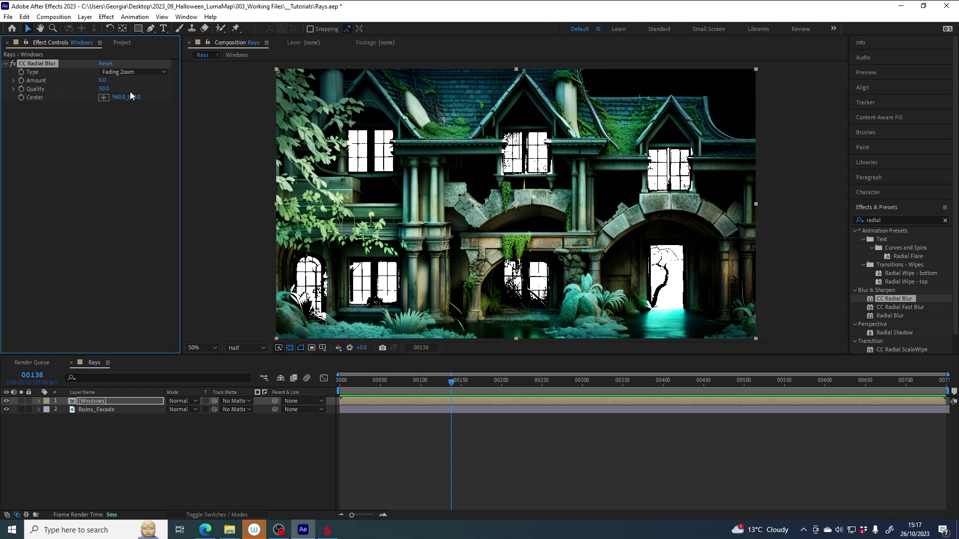
{"action": "left_click_drag", "start_coordinate": [104, 82], "coordinate": [140, 82]}
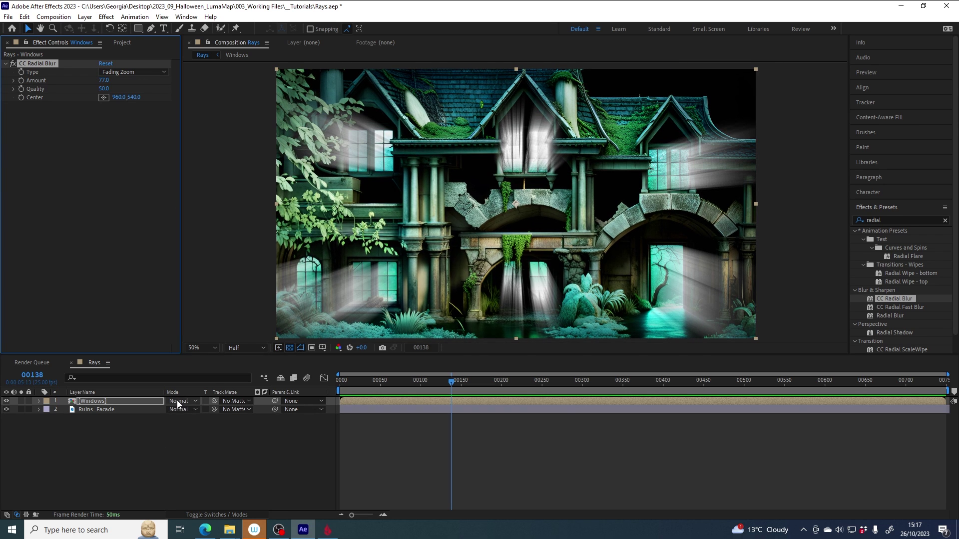
Step: Set the Windows layer's blend mode to Screen after trying Lighten
{"action": "left_click", "coordinate": [87, 402]}
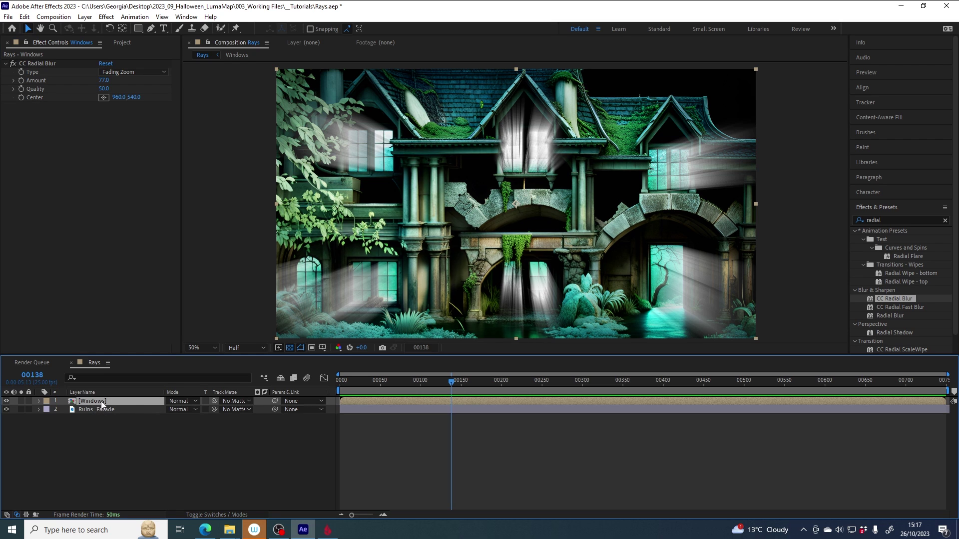
{"action": "left_click", "coordinate": [180, 401]}
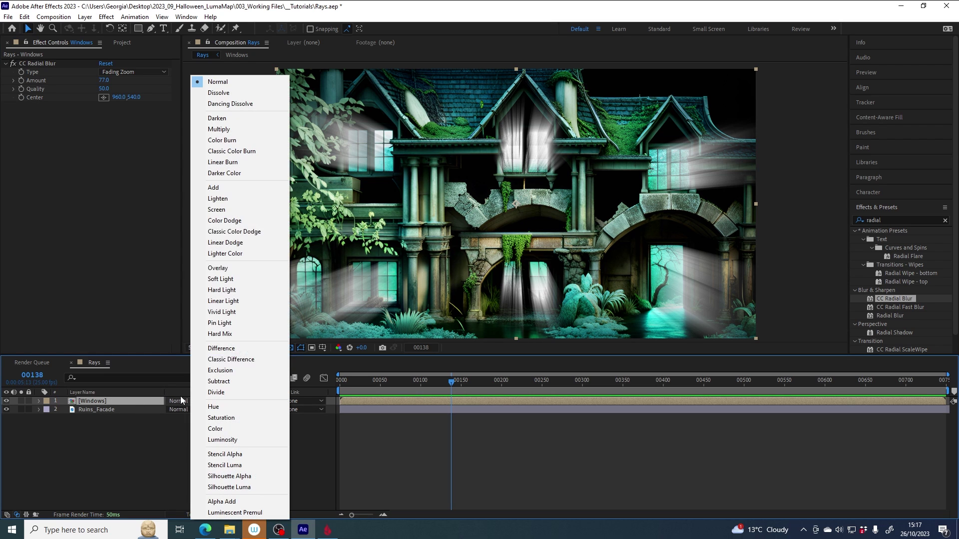
{"action": "left_click", "coordinate": [225, 199]}
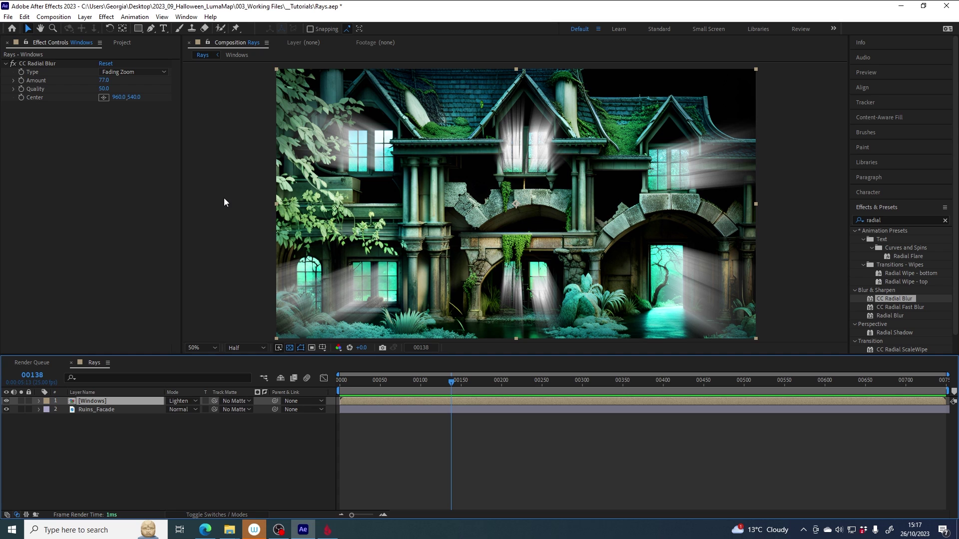
{"action": "left_click", "coordinate": [192, 400]}
{"action": "left_click", "coordinate": [216, 210]}
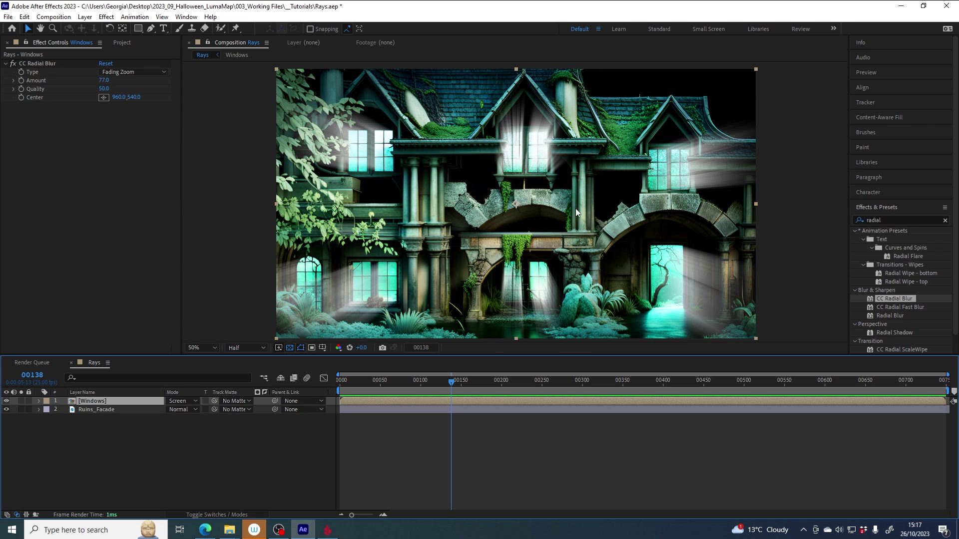
Step: Move the CC Radial Blur Center to -142, -474, above and left of the frame
{"action": "mouse_move", "coordinate": [442, 392]}
{"action": "left_mouse_down"}
{"action": "mouse_move", "coordinate": [415, 382]}
{"action": "mouse_move", "coordinate": [452, 383]}
{"action": "mouse_move", "coordinate": [428, 398]}
{"action": "mouse_move", "coordinate": [458, 397]}
{"action": "mouse_move", "coordinate": [443, 394]}
{"action": "left_mouse_up"}
{"action": "left_click", "coordinate": [36, 63]}
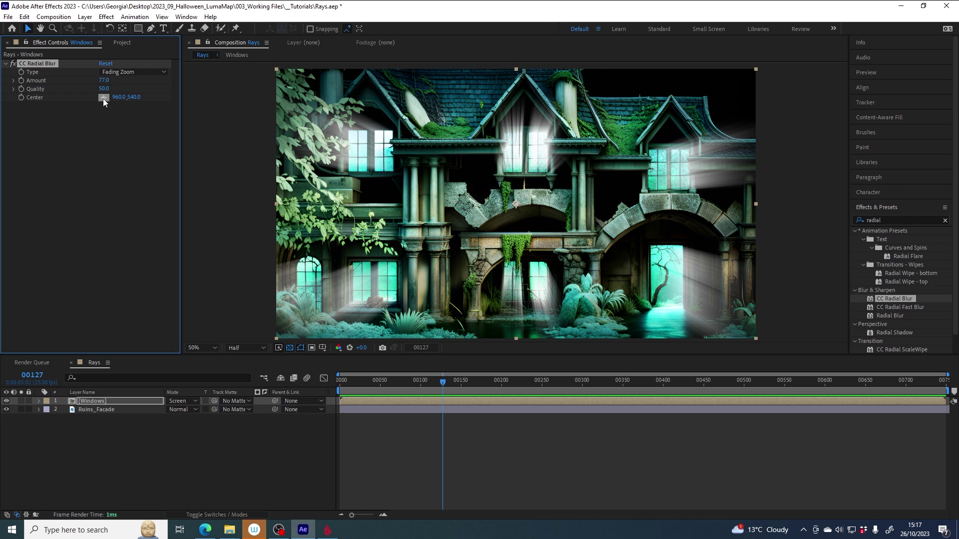
{"action": "left_click_drag", "start_coordinate": [516, 204], "coordinate": [586, 129]}
{"action": "left_click_drag", "start_coordinate": [583, 131], "coordinate": [579, 127]}
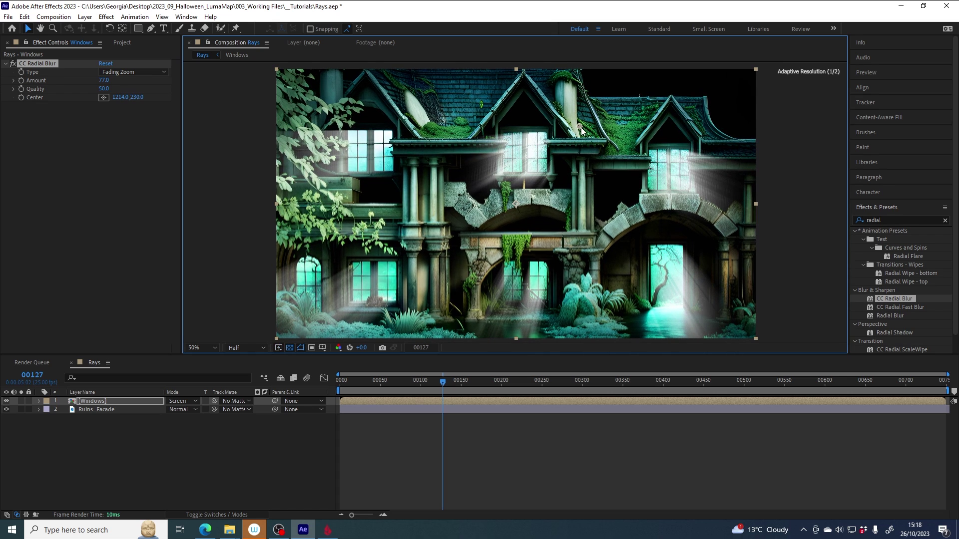
{"action": "scroll", "coordinate": [613, 175], "scroll_direction": "down", "scroll_amount": 2}
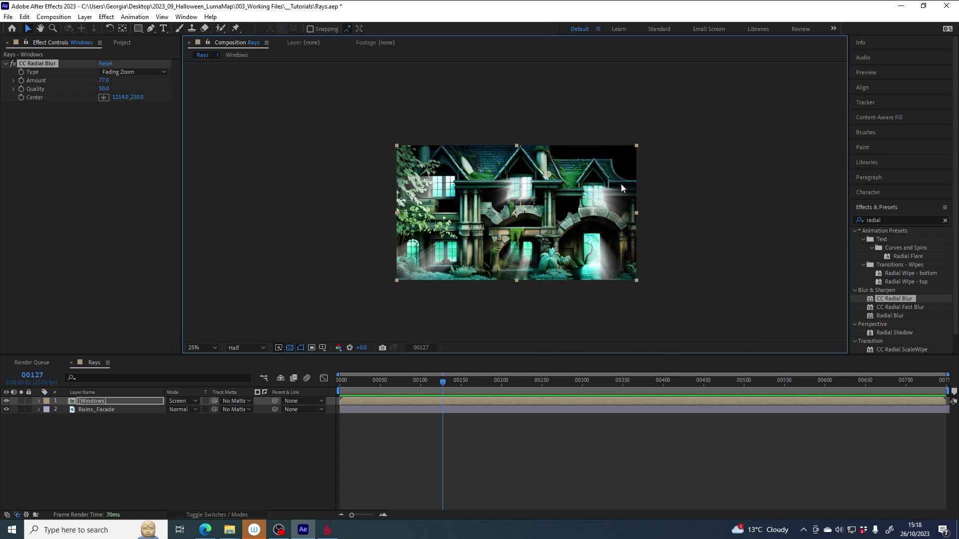
{"action": "left_click_drag", "start_coordinate": [562, 155], "coordinate": [394, 66]}
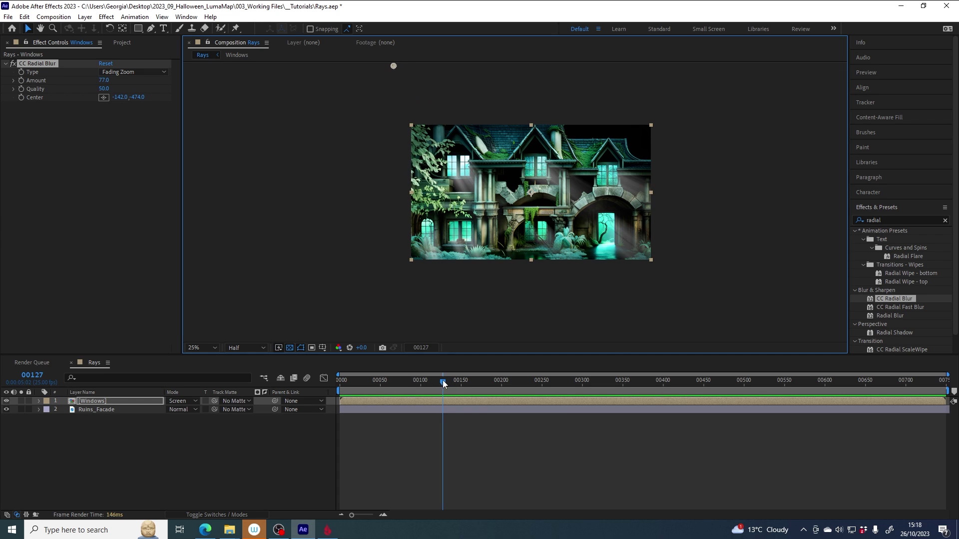
Step: Keyframe the blur Center from -142, -474 at frame 0 to 2282, -462 at the last frame
{"action": "left_click_drag", "start_coordinate": [442, 381], "coordinate": [336, 388]}
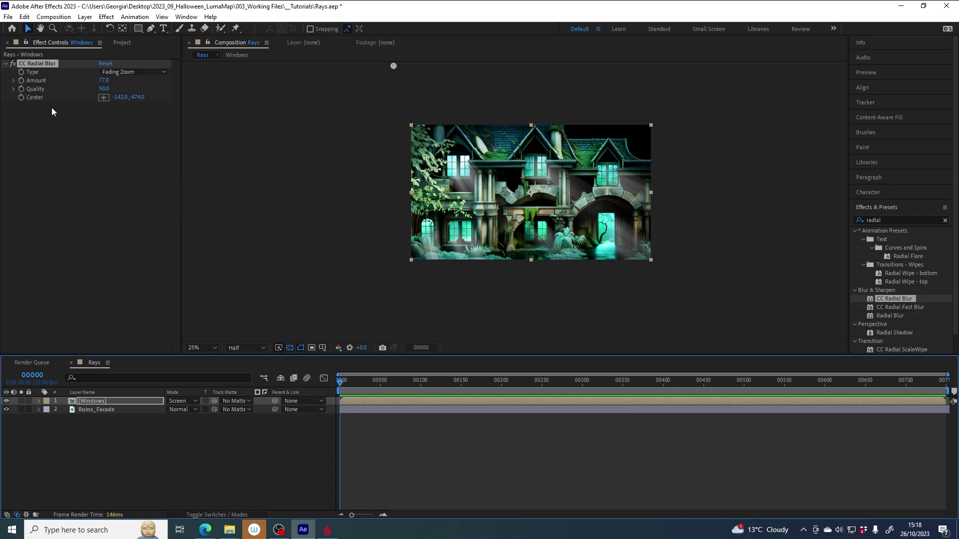
{"action": "left_click", "coordinate": [21, 97]}
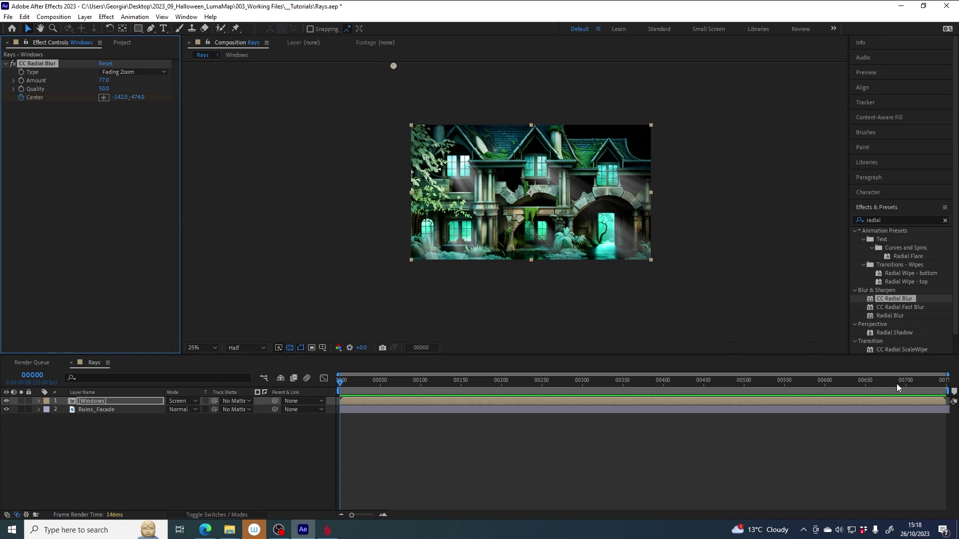
{"action": "left_click_drag", "start_coordinate": [868, 381], "coordinate": [955, 385]}
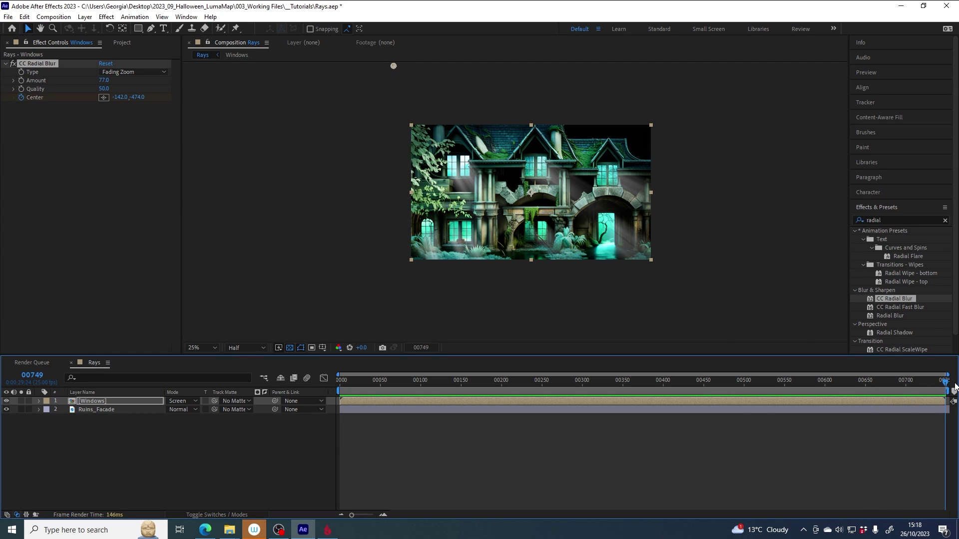
{"action": "left_click_drag", "start_coordinate": [394, 66], "coordinate": [696, 67]}
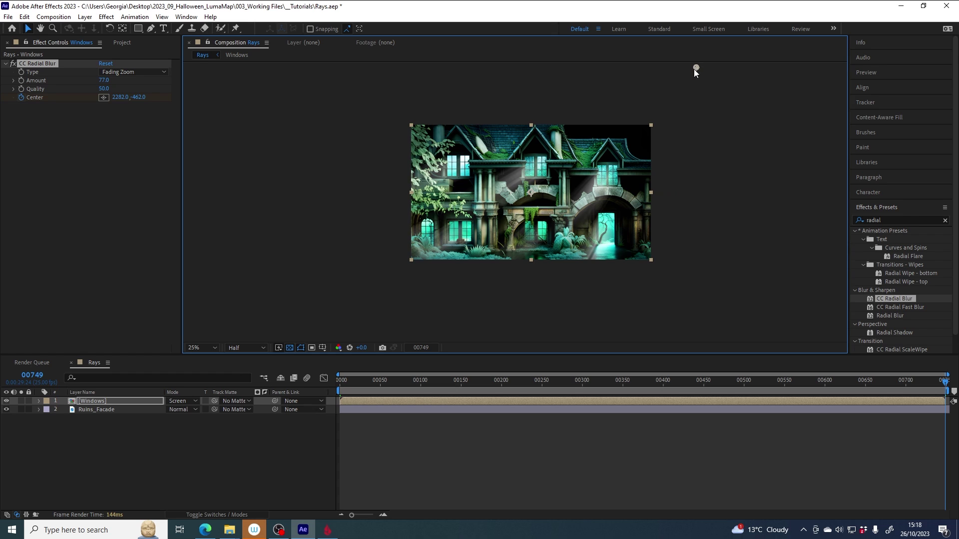
Step: Reveal the CC Radial Blur keyframes on Windows and preview the sweep around frame 421
{"action": "left_click", "coordinate": [39, 402]}
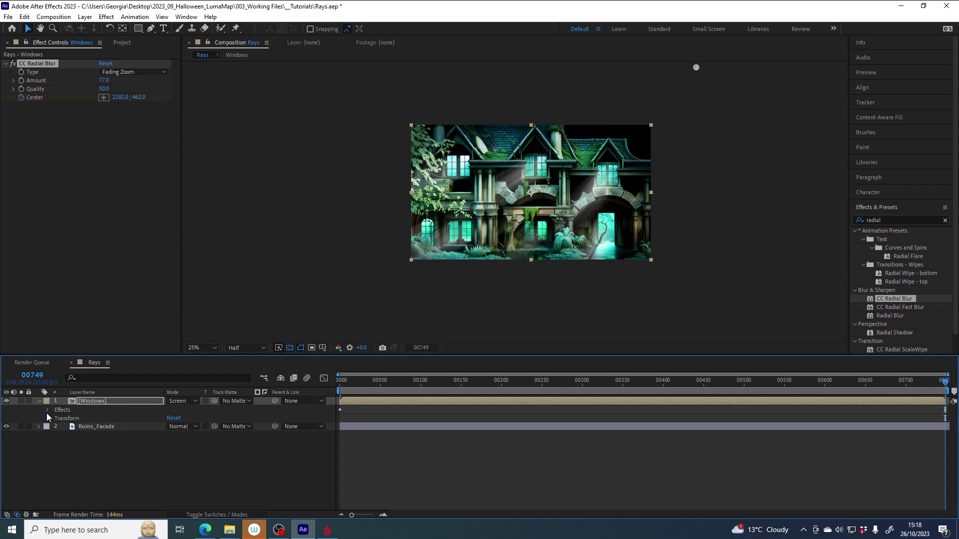
{"action": "left_click", "coordinate": [47, 409]}
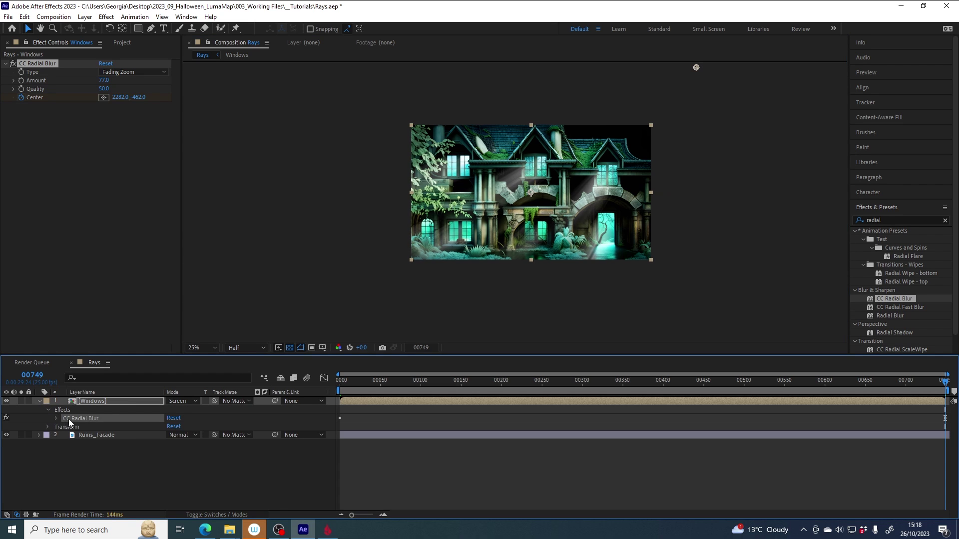
{"action": "left_click", "coordinate": [56, 418]}
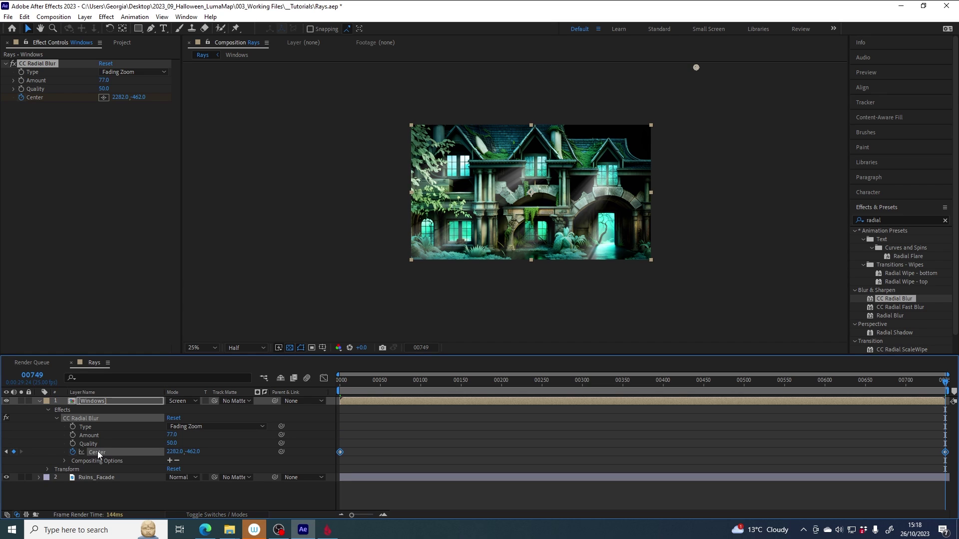
{"action": "left_click", "coordinate": [946, 453]}
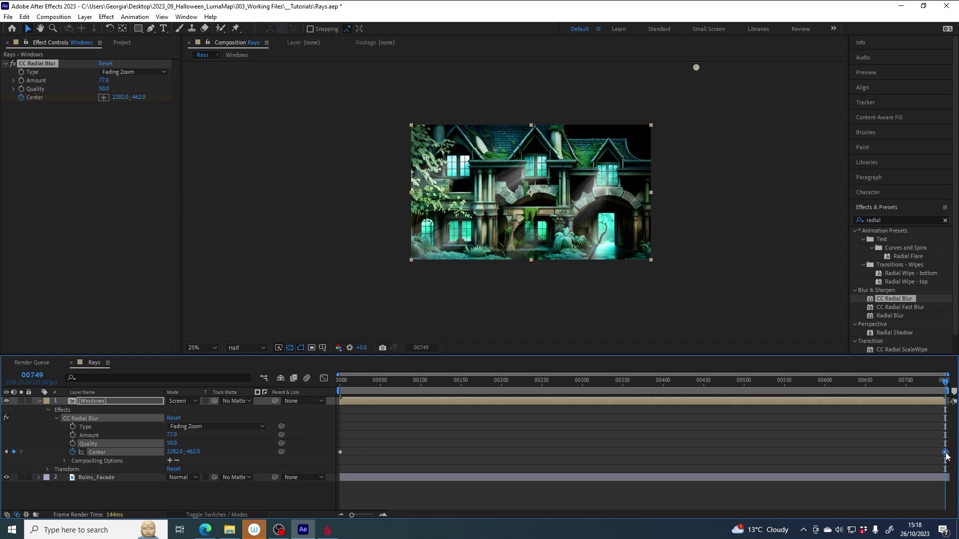
{"action": "left_click", "coordinate": [926, 438]}
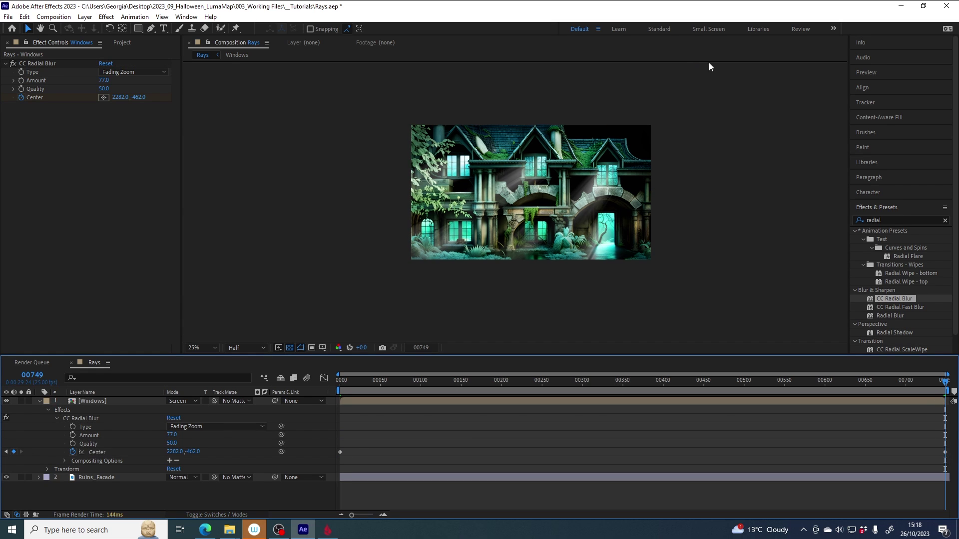
{"action": "left_click_drag", "start_coordinate": [945, 384], "coordinate": [682, 380]}
Step: Apply Tint to the Windows layer, setting Map White To a pale cyan sampled from a window
{"action": "left_click", "coordinate": [39, 401]}
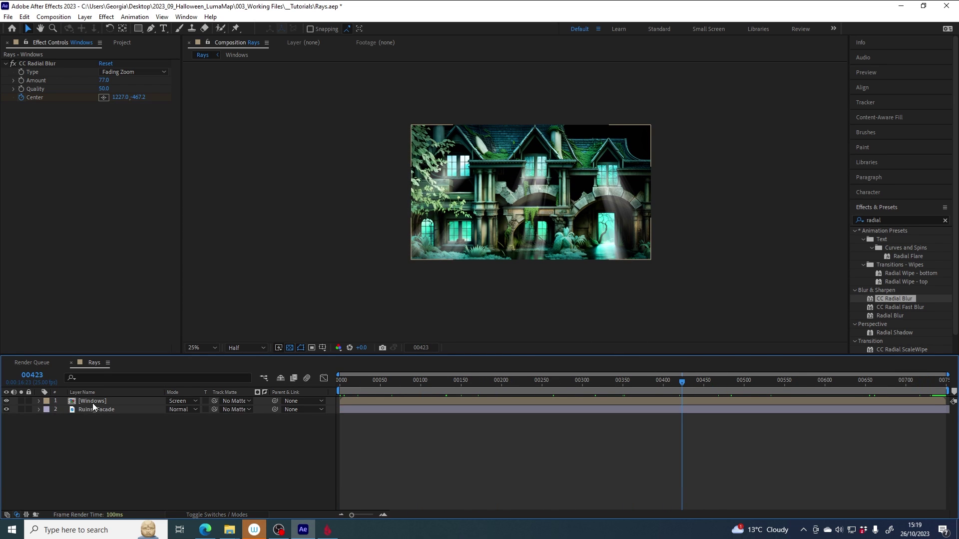
{"action": "left_click", "coordinate": [92, 402]}
{"action": "scroll", "coordinate": [553, 266], "scroll_direction": "up", "scroll_amount": 2}
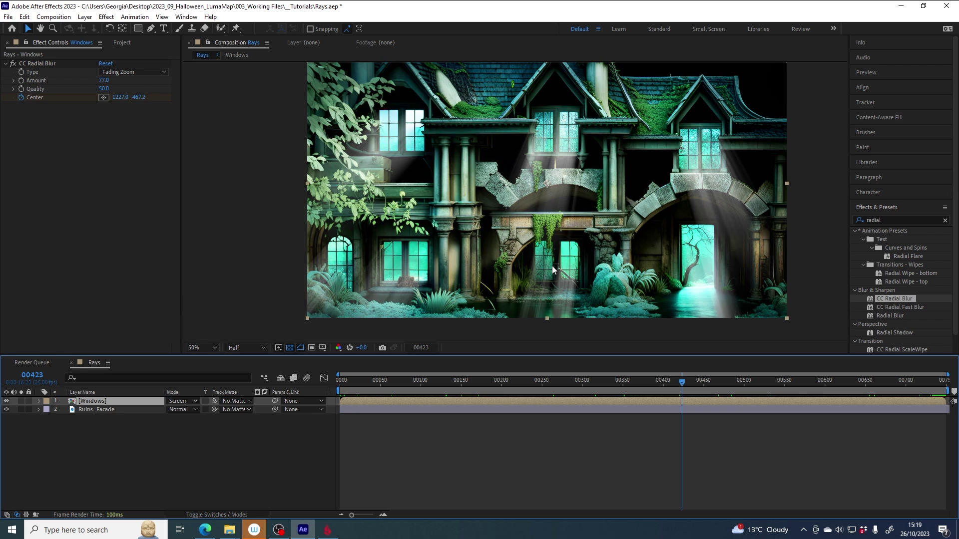
{"action": "double_click", "coordinate": [888, 217]}
{"action": "type", "text": "tint"}
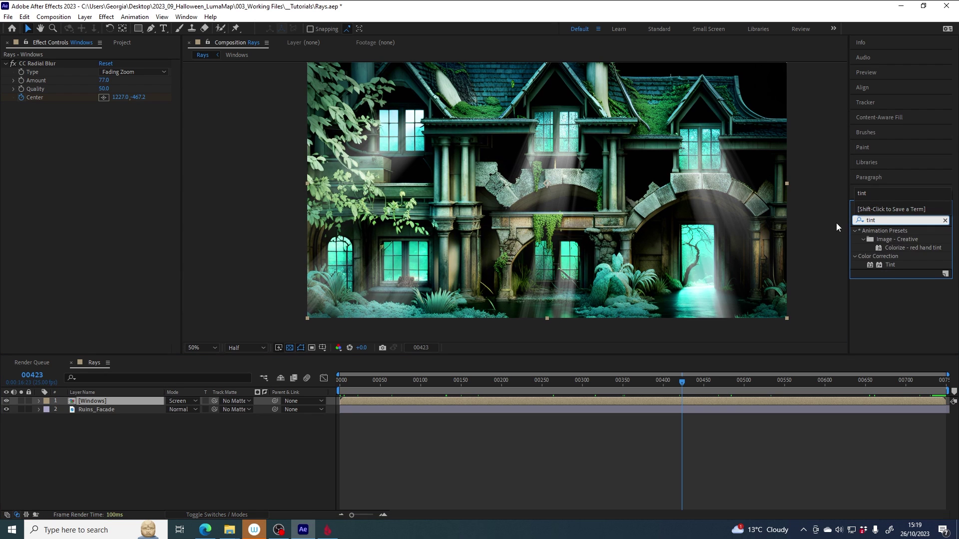
{"action": "double_click", "coordinate": [888, 265]}
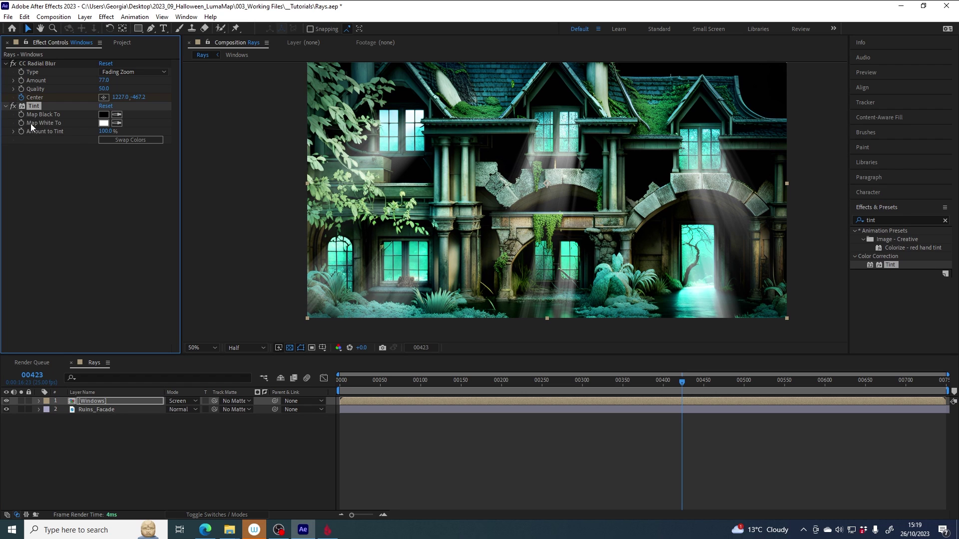
{"action": "left_click", "coordinate": [119, 124]}
{"action": "left_click", "coordinate": [341, 245]}
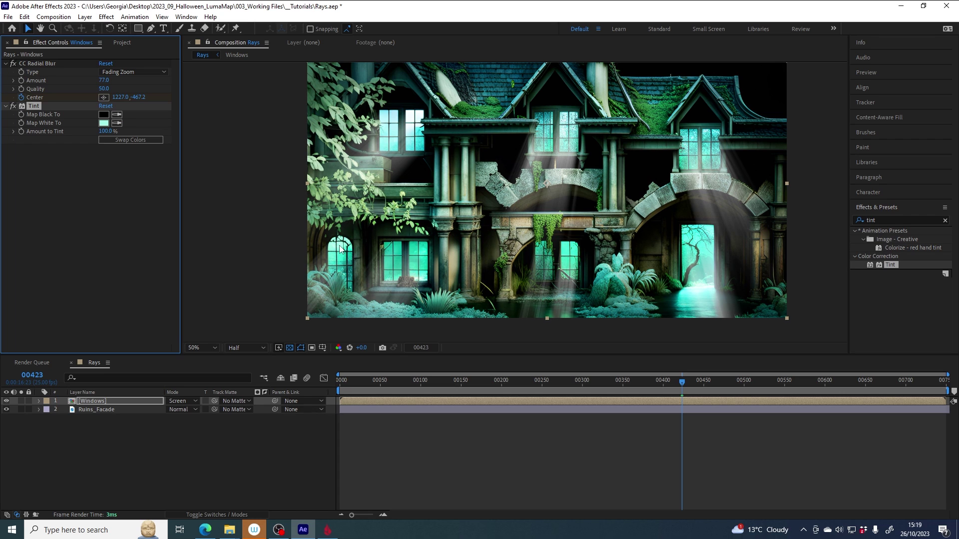